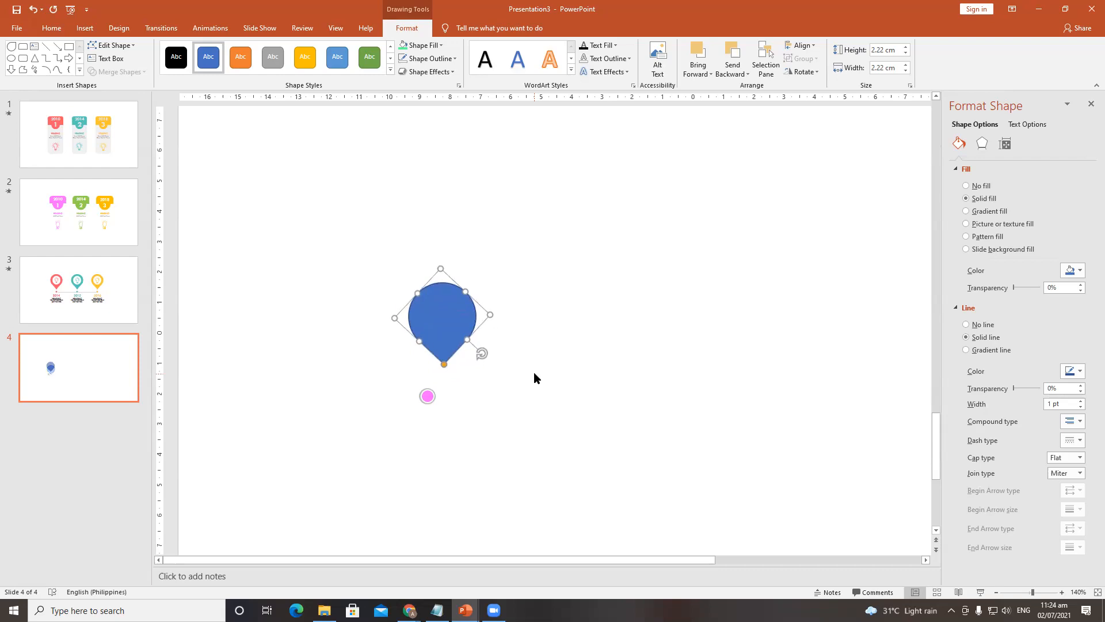
Step: Move the blue teardrop directly above the small pink dot on slide 4 and extend its tip down towards the dot
key("Left")
key("Left")
key("Left")
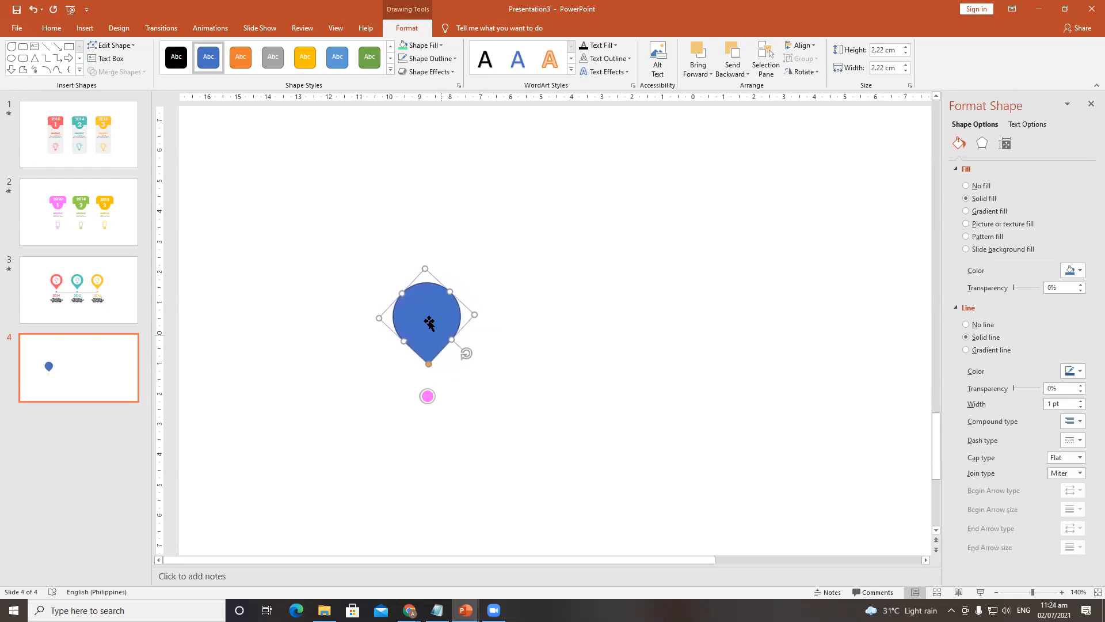
left_click_drag(430, 321, 427, 331)
left_click_drag(427, 377, 426, 381)
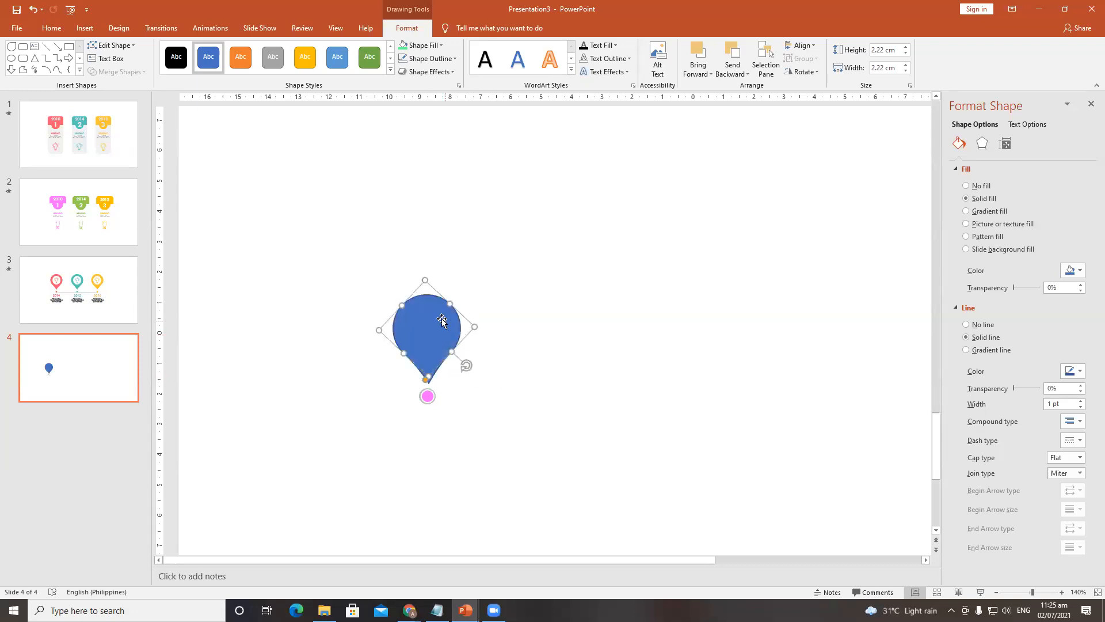
key("ctrl+z")
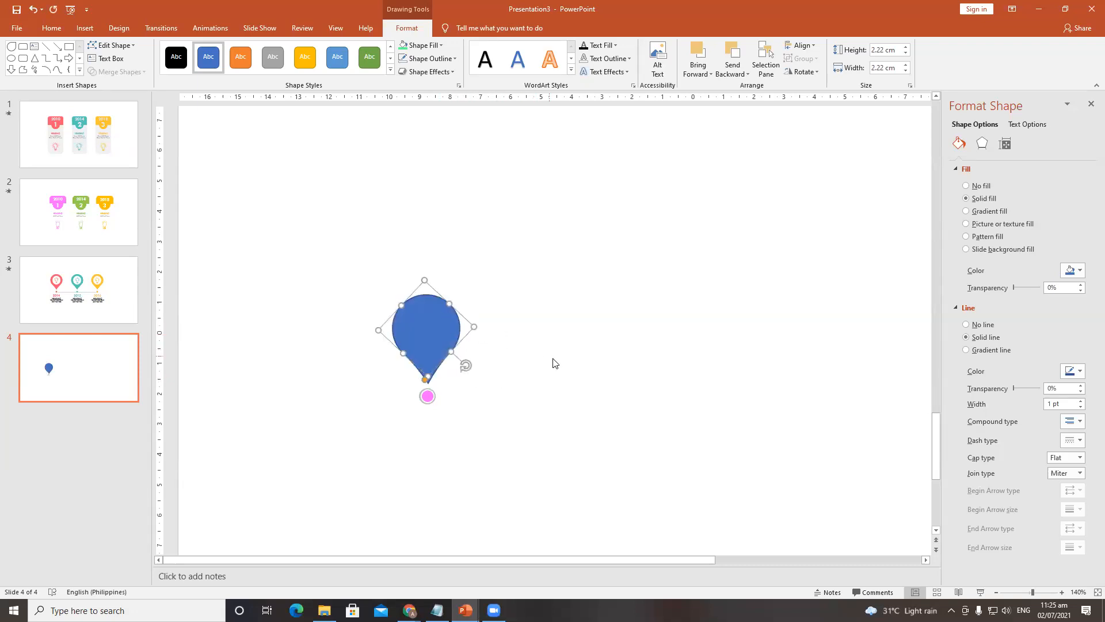
key("ctrl+Up")
Step: Fill the teardrop with the recently used pink and remove its outline
left_click(1080, 271)
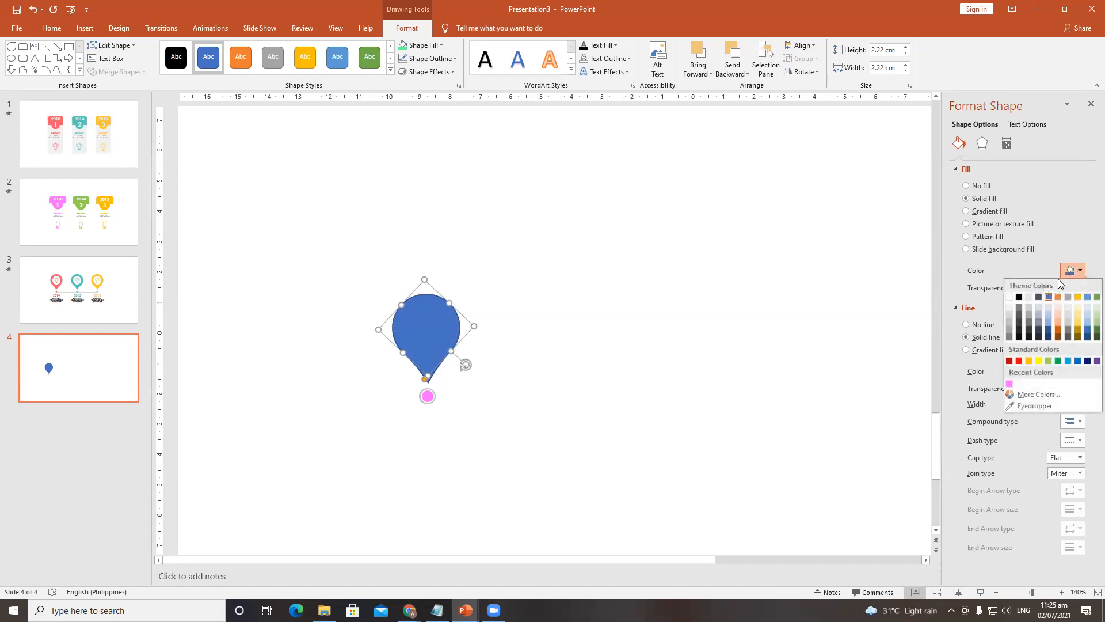
left_click(1008, 385)
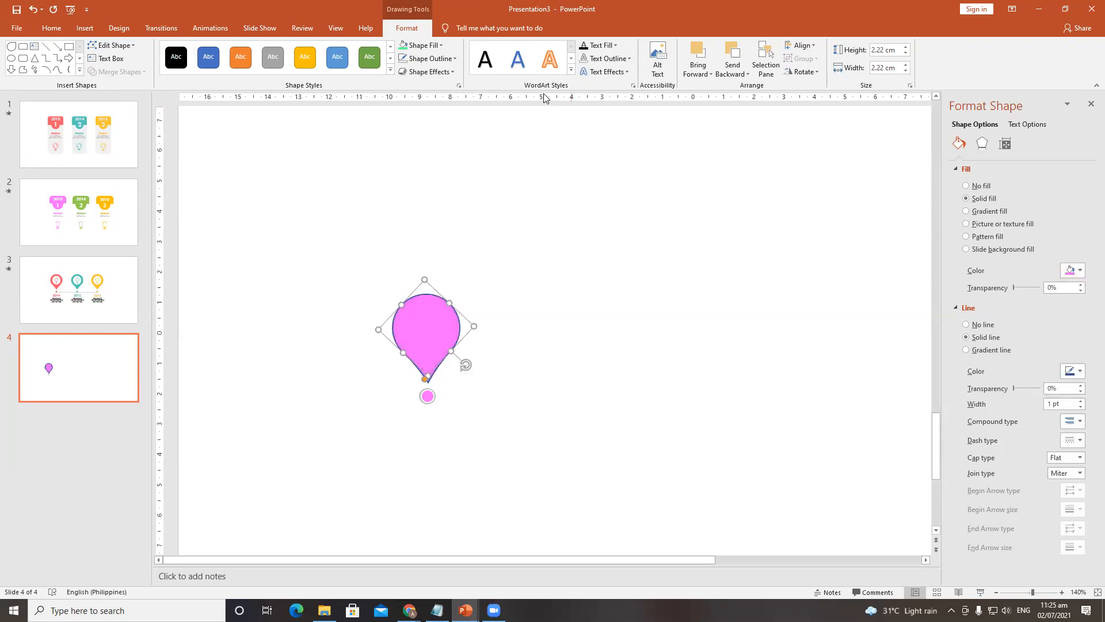
left_click(453, 59)
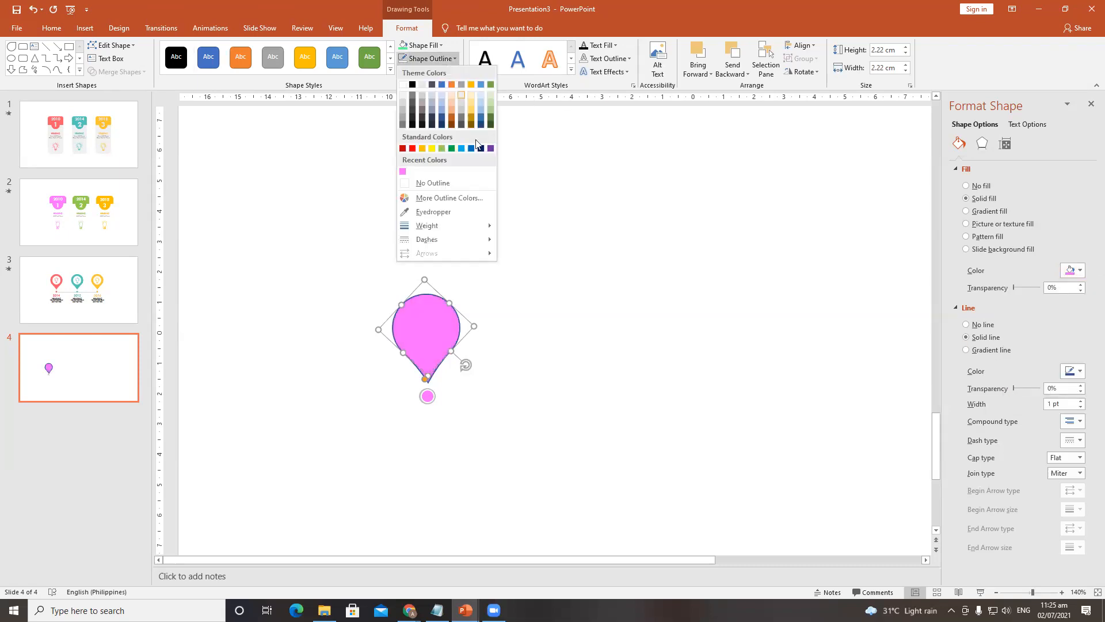
left_click(470, 183)
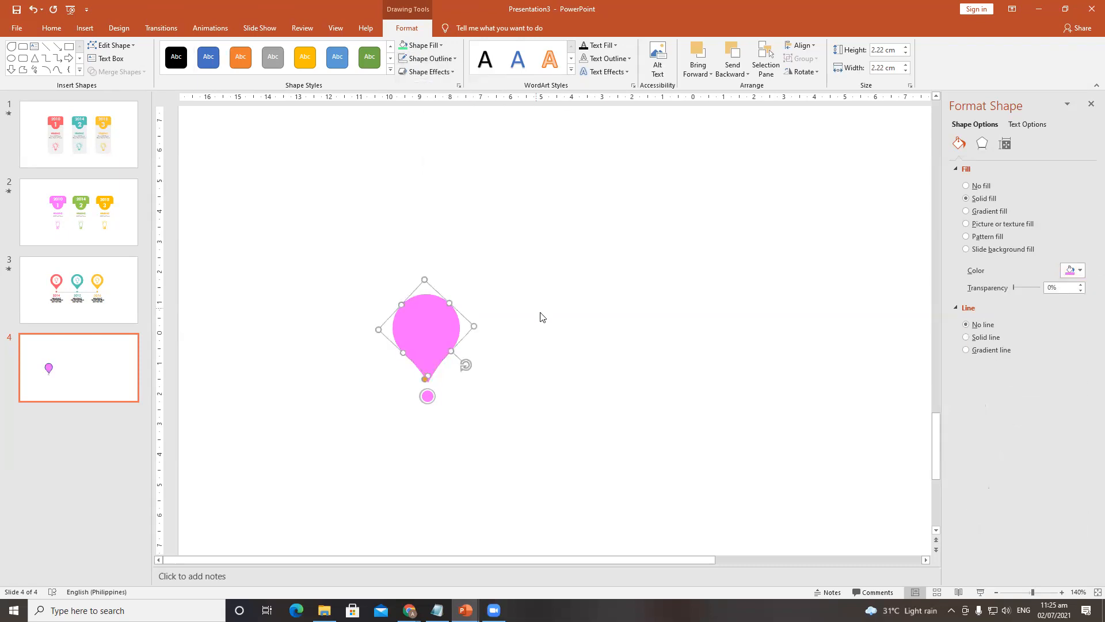
left_click(571, 361)
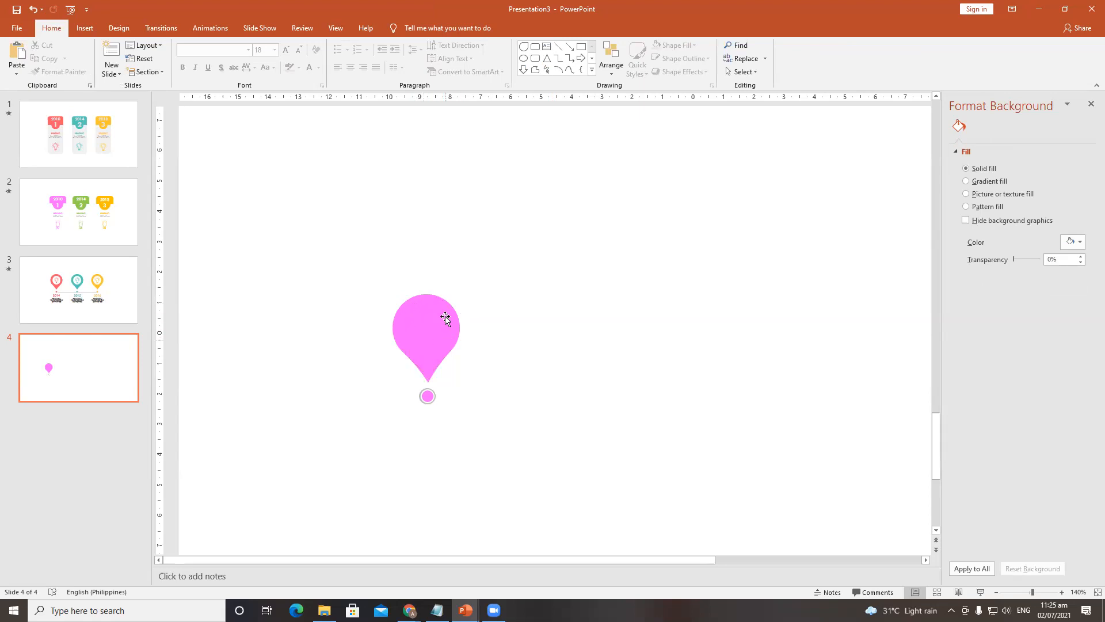
Step: Check the pin design on slide 3, and draw a circle about 1.48 cm wide centred in the pink teardrop's round part
left_click(103, 303)
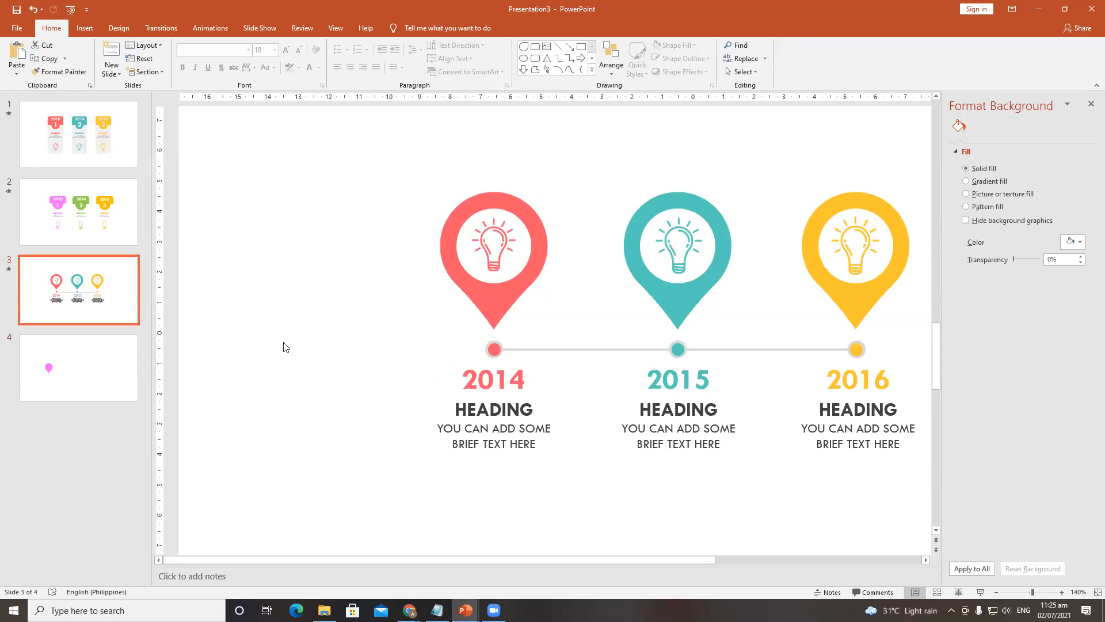
left_click(105, 380)
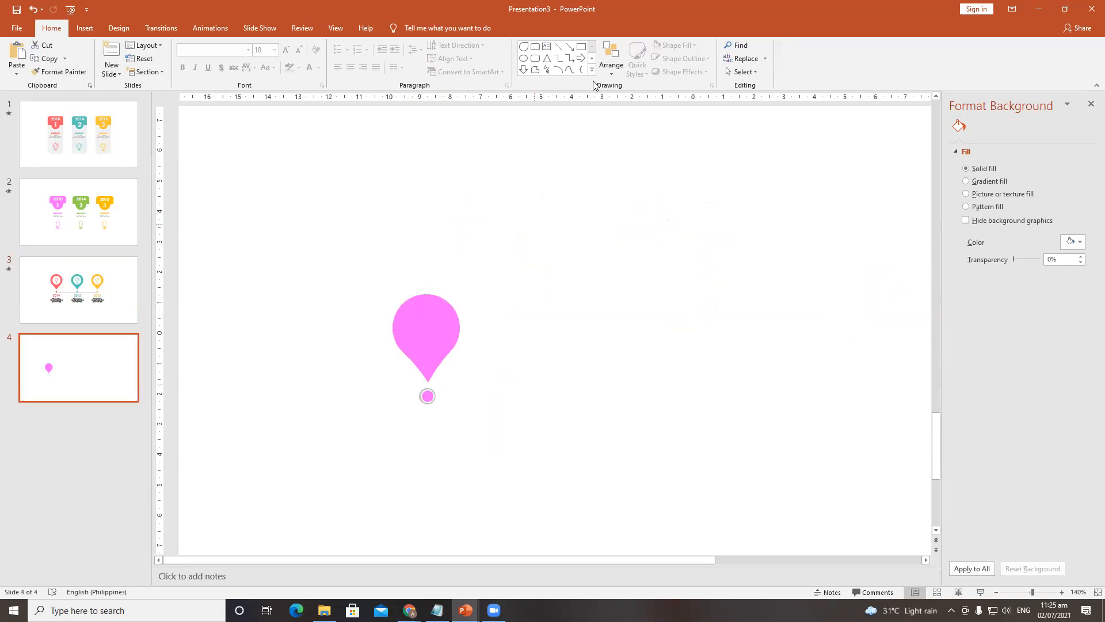
left_click(524, 59)
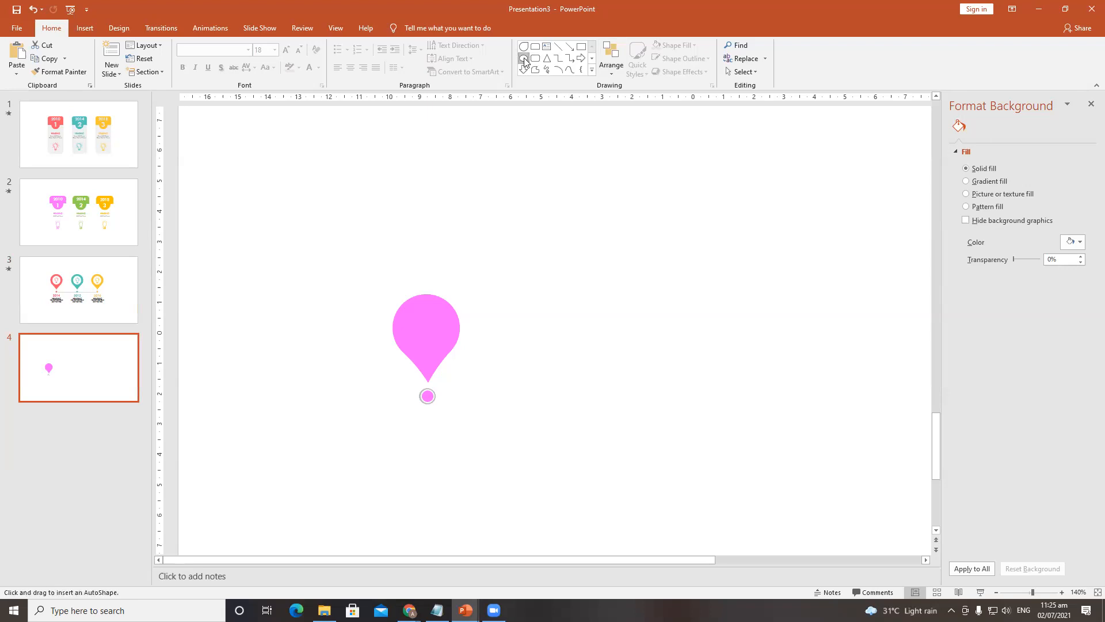
left_click_drag(406, 309, 451, 354)
key("ctrl+Up")
key("ctrl+Up")
key("ctrl+Up")
key("ctrl+Left")
key("ctrl+Left")
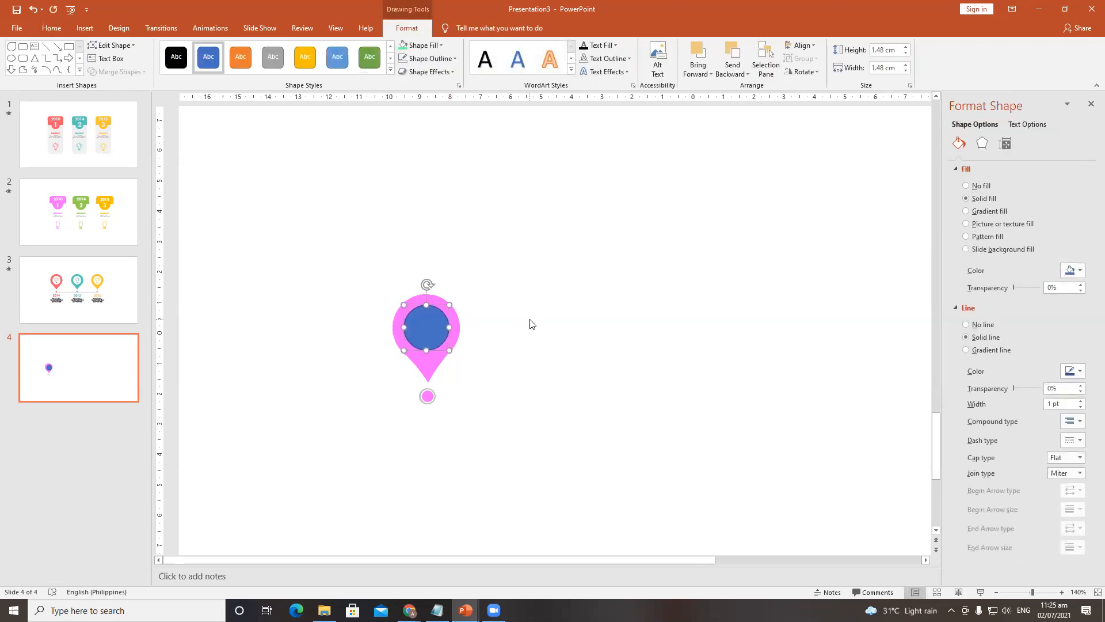
key("ctrl+Left")
Step: Enlarge the blue circle to about 1.71 cm and nudge it back to the centre of the teardrop's head
left_click_drag(449, 350, 454, 354)
key("ctrl+Left")
key("ctrl+Left")
key("ctrl+Down")
key("ctrl+Down")
key("ctrl+Down")
key("ctrl+Down")
key("ctrl+Right")
key("ctrl+Up")
key("ctrl+Up")
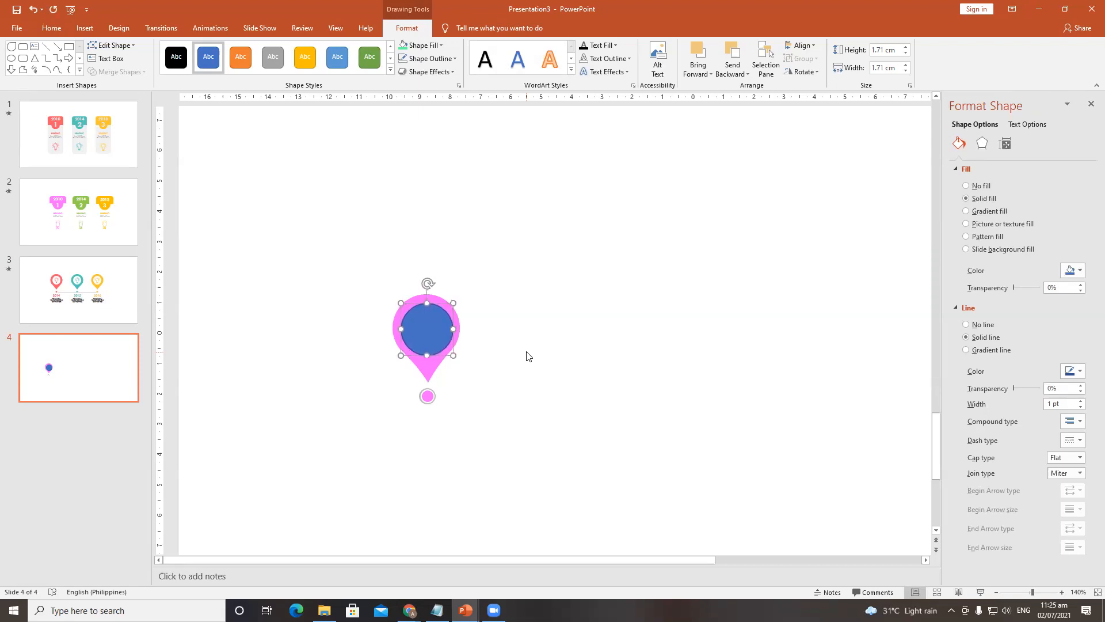
key("ctrl+Up")
key("ctrl+Up")
key("ctrl+Up")
key("ctrl+Left")
key("ctrl+Left")
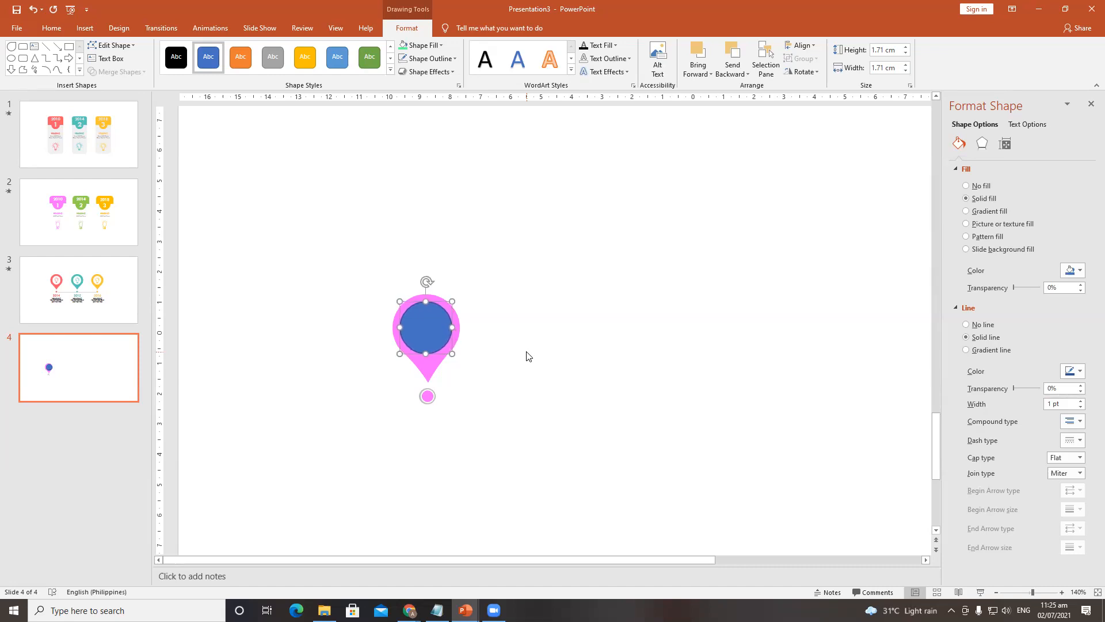
Step: Enlarge the blue circle further to about 1.88 cm and re-centre it so a thin pink ring surrounds it
left_click_drag(453, 353, 458, 357)
key("ctrl+Left")
key("ctrl+Left")
key("ctrl+Left")
key("ctrl+Left")
key("ctrl+Down")
key("ctrl+Right")
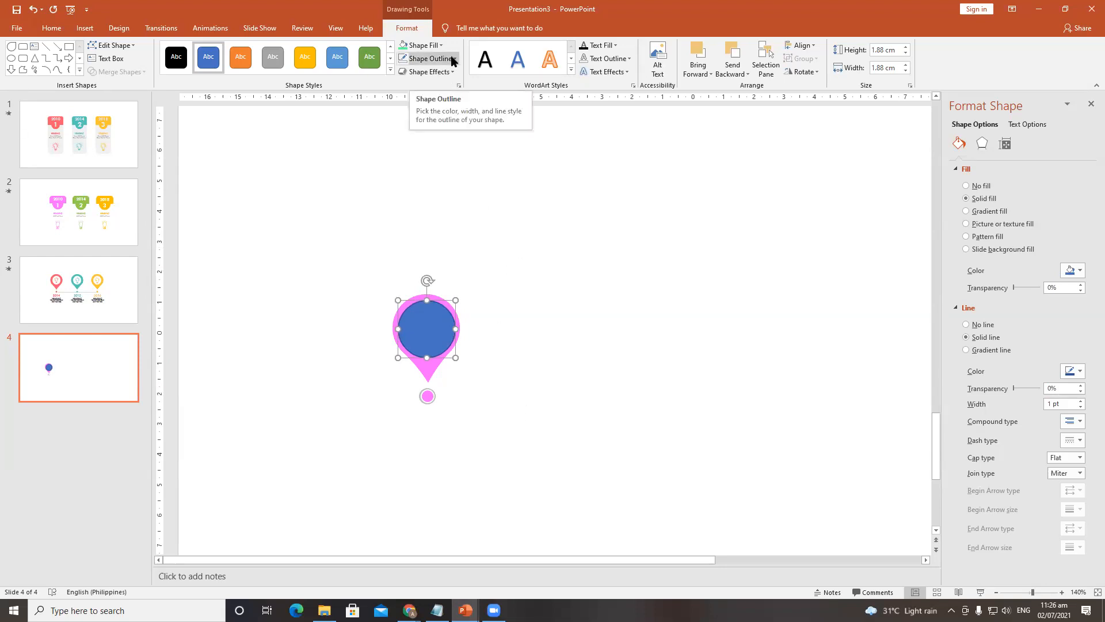
Step: Fill the inner circle with white and remove its outline
left_click(436, 45)
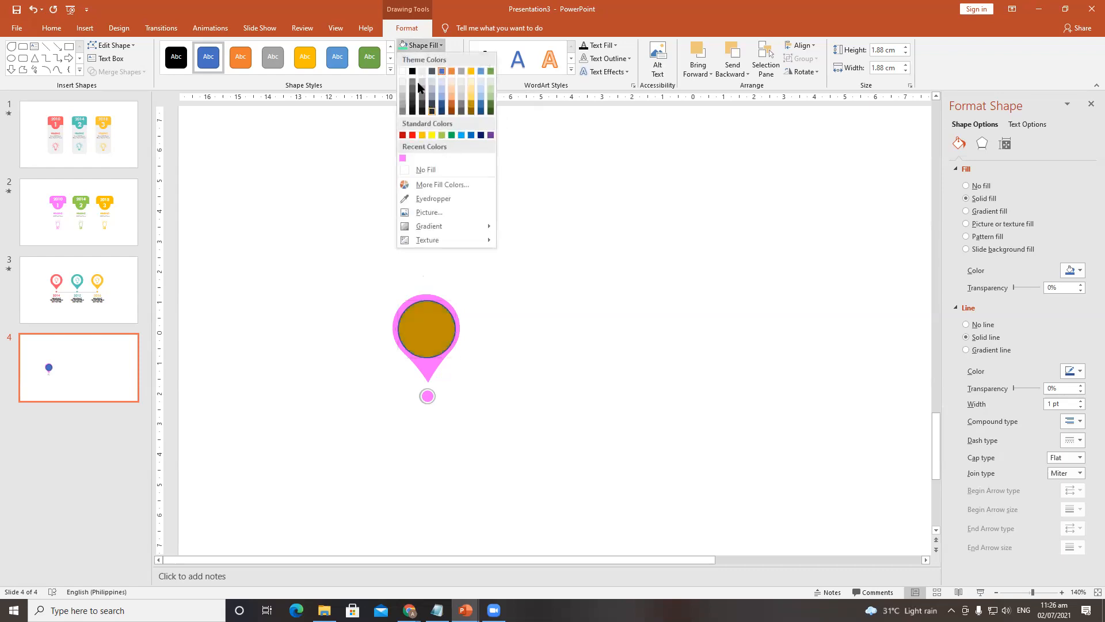
left_click(402, 71)
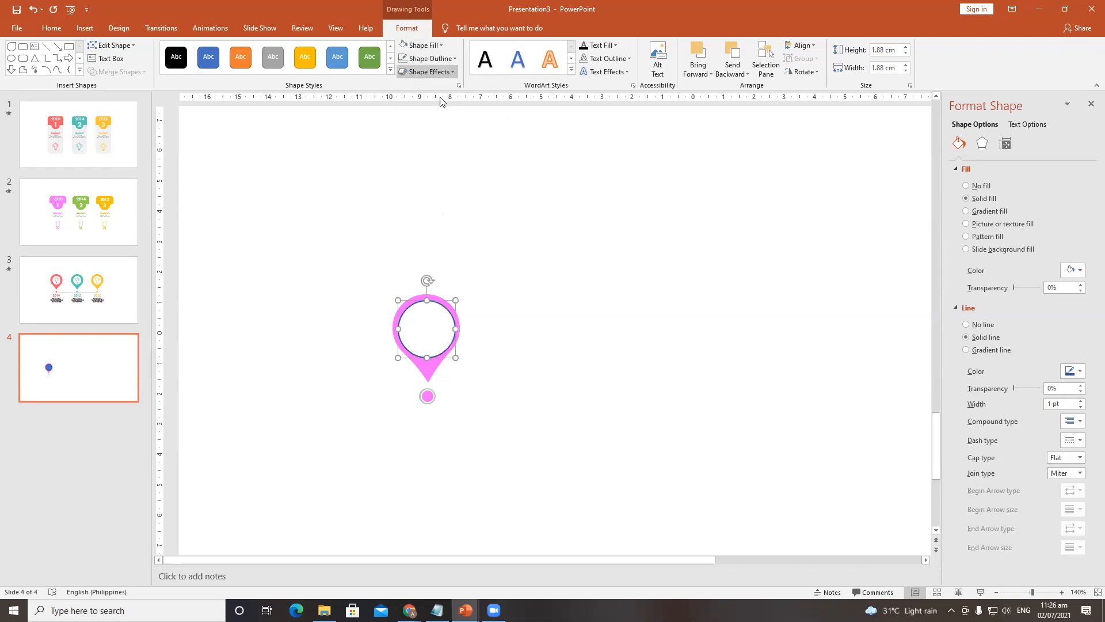
left_click(449, 59)
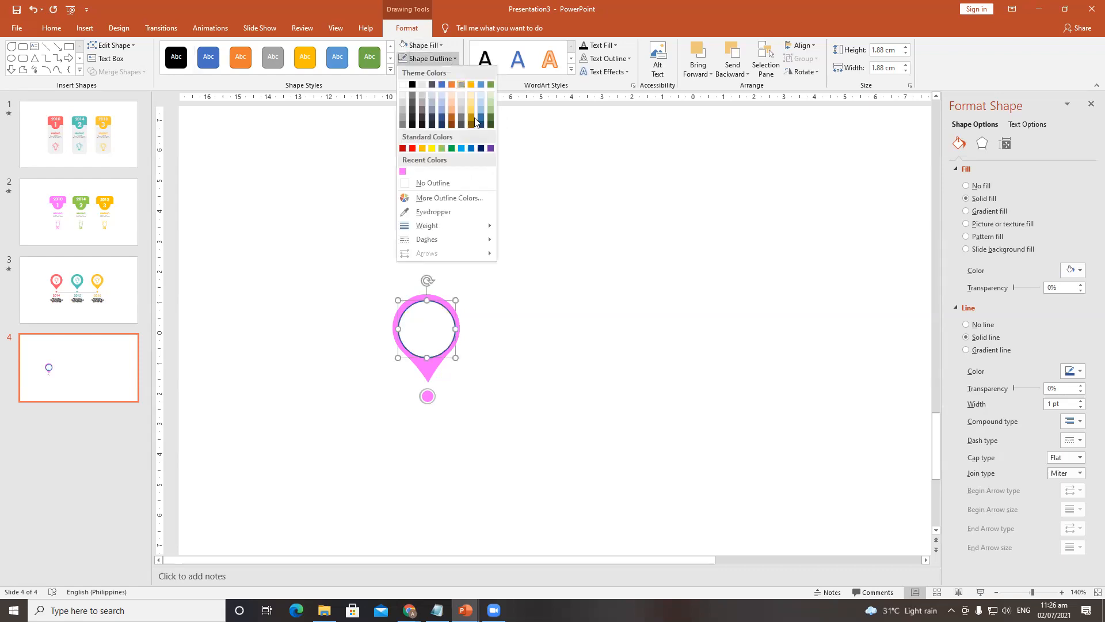
left_click(459, 182)
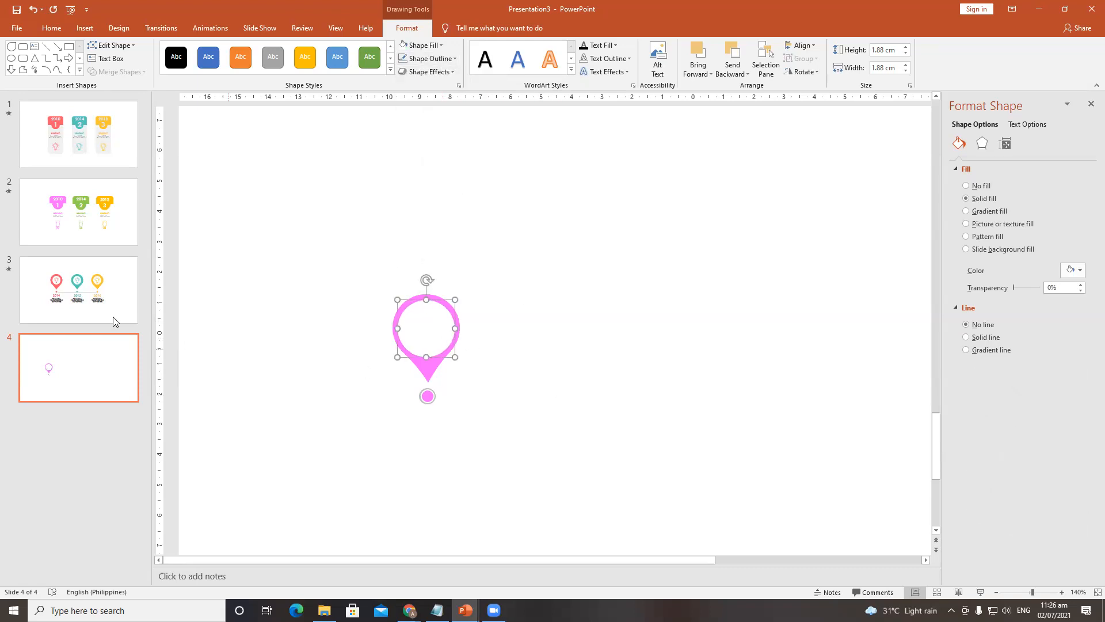
Step: Copy the lightbulb icon from the Free Business Icons Pack 02 presentation and paste it onto slide 4 of Presentation3
left_click(92, 308)
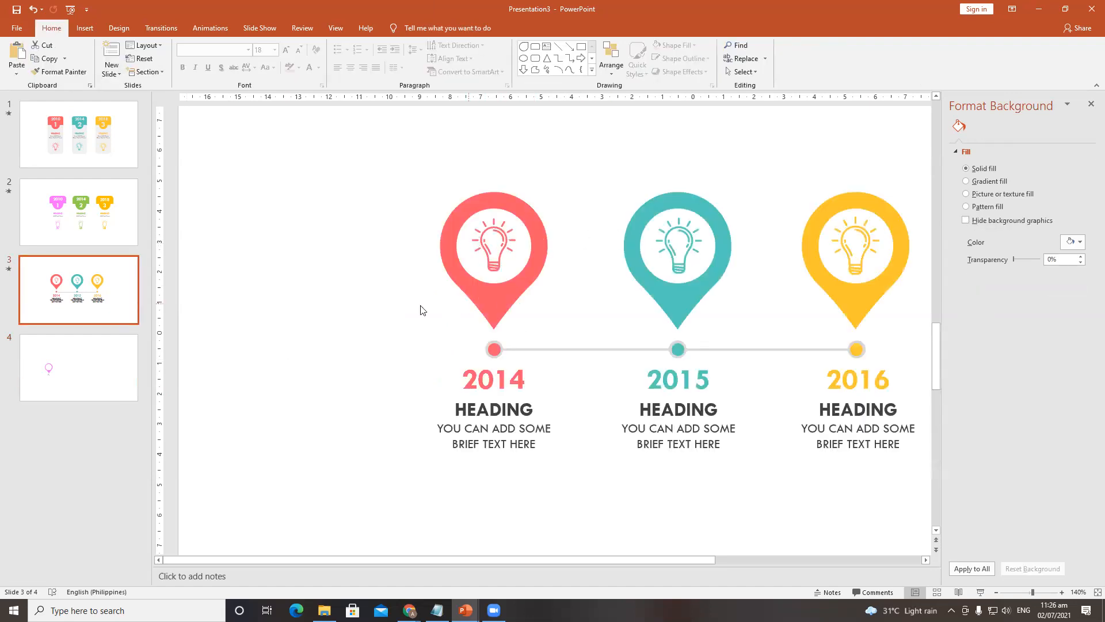
left_click(74, 370)
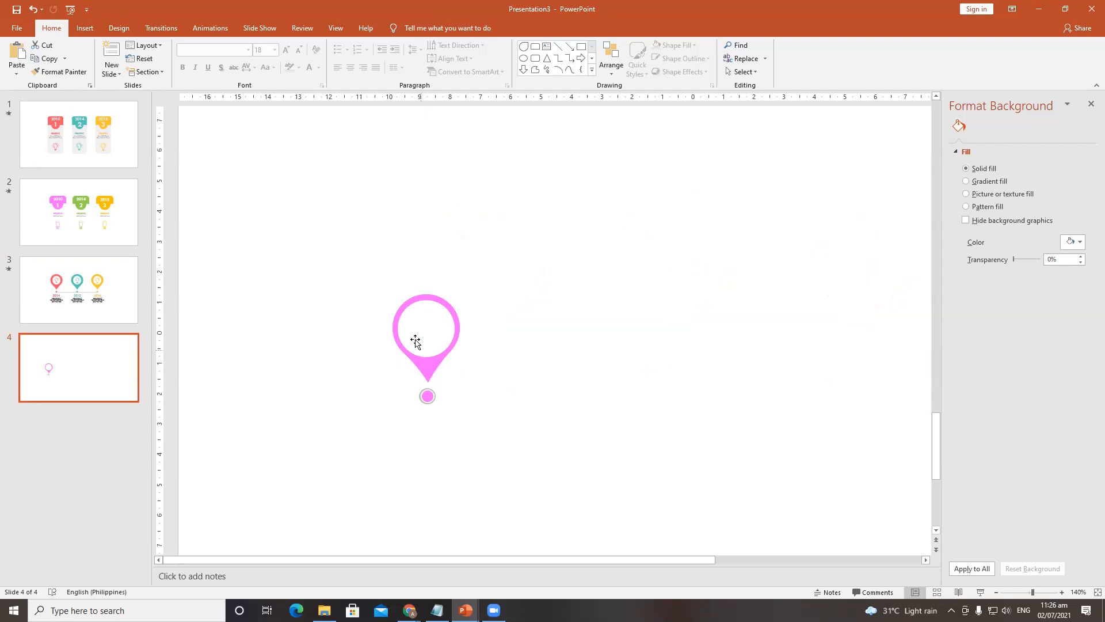
left_click(439, 318)
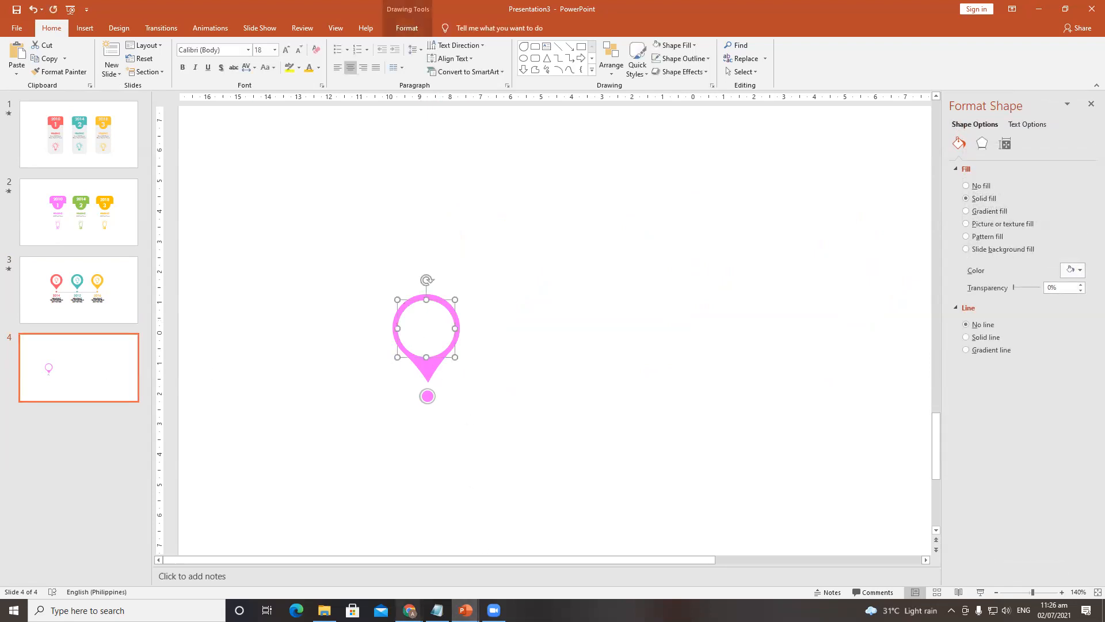
mouse_move(465, 610)
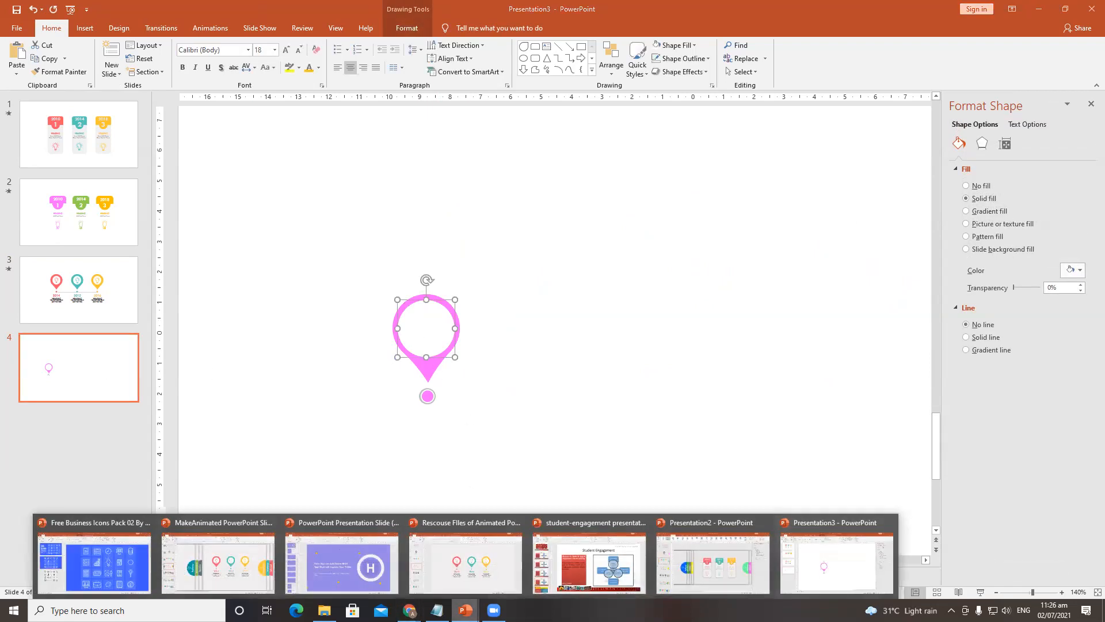
left_click(105, 570)
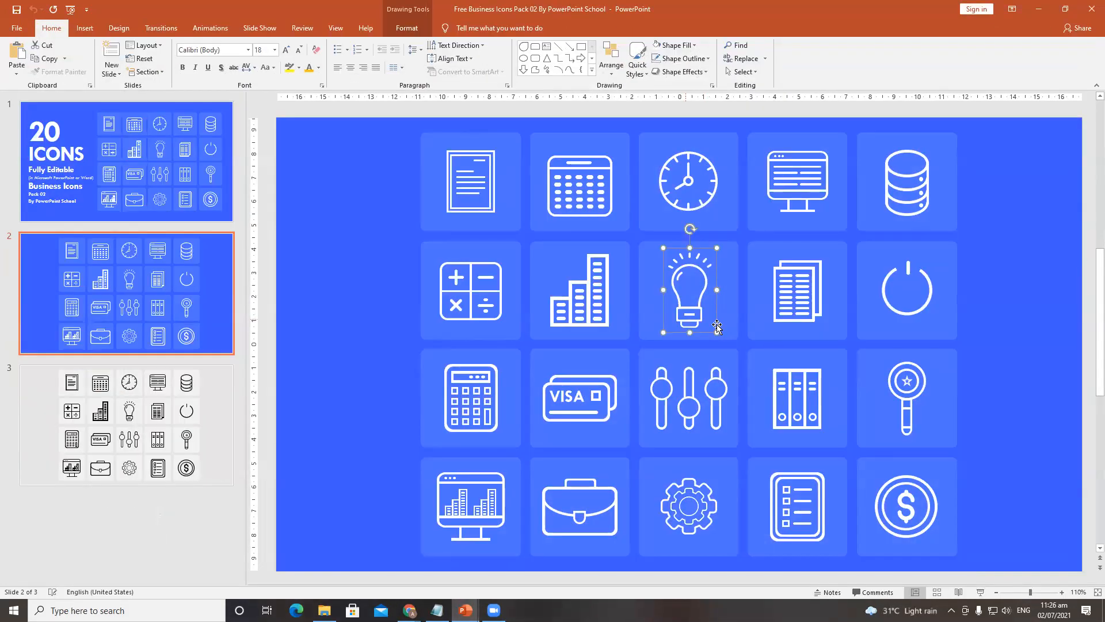
key("alt+Tab")
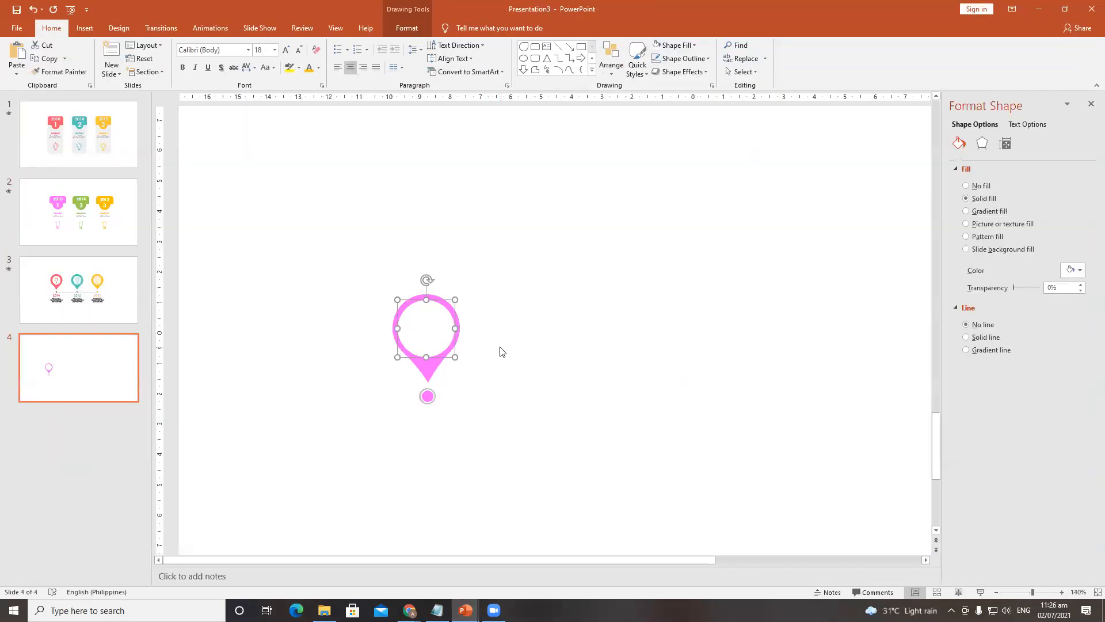
key("ctrl+v")
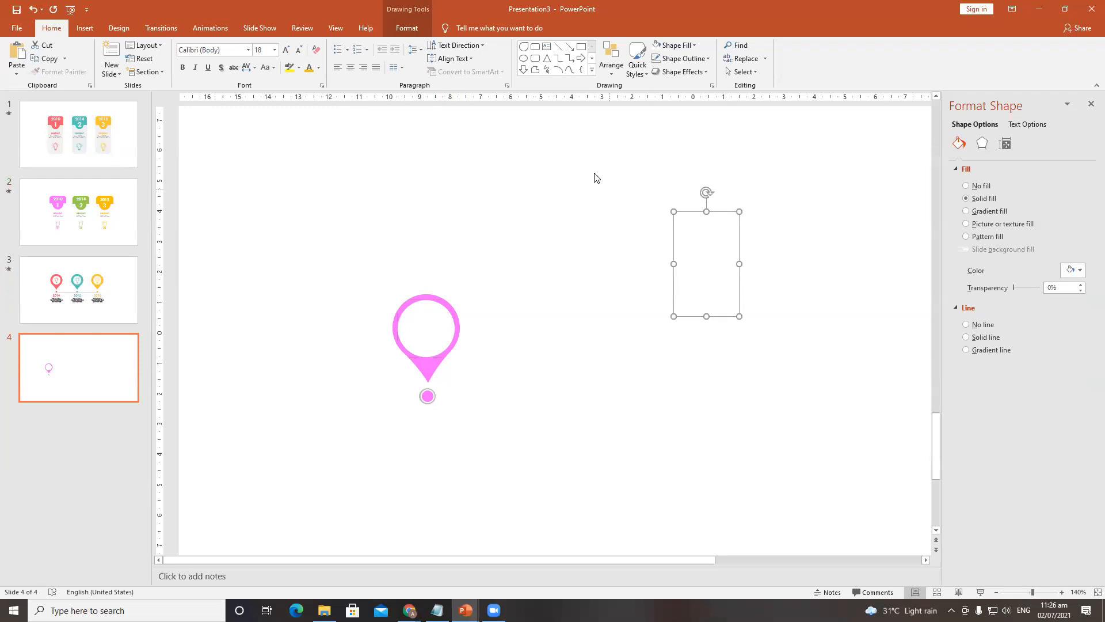
Step: Recolour the pasted white lightbulb icon with the recently used pink
key("alt+Tab")
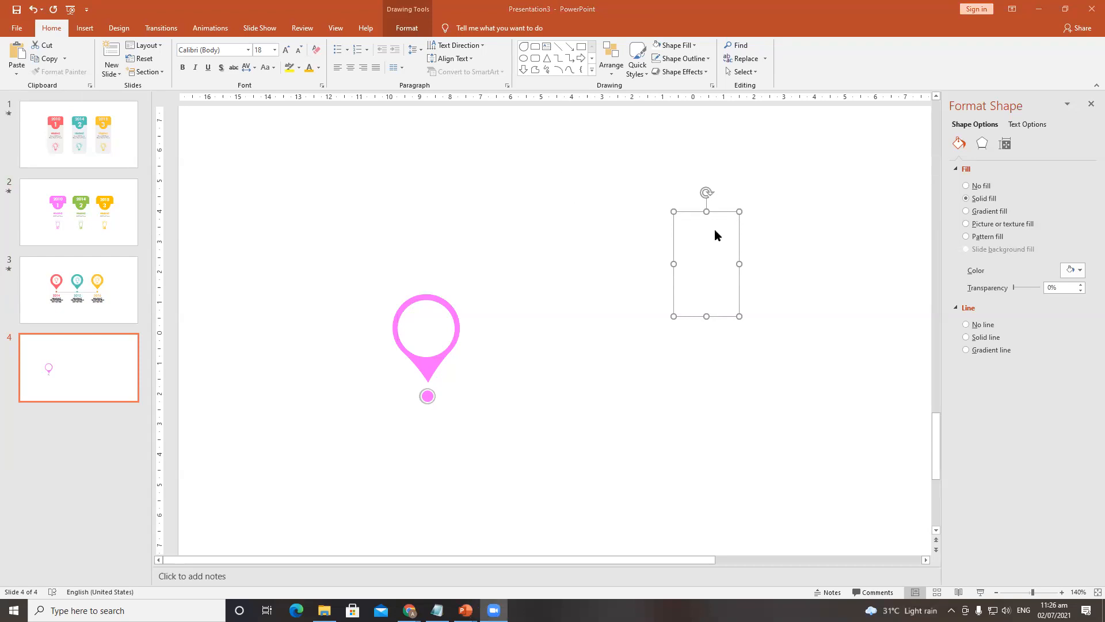
left_click(721, 277)
left_click(1072, 270)
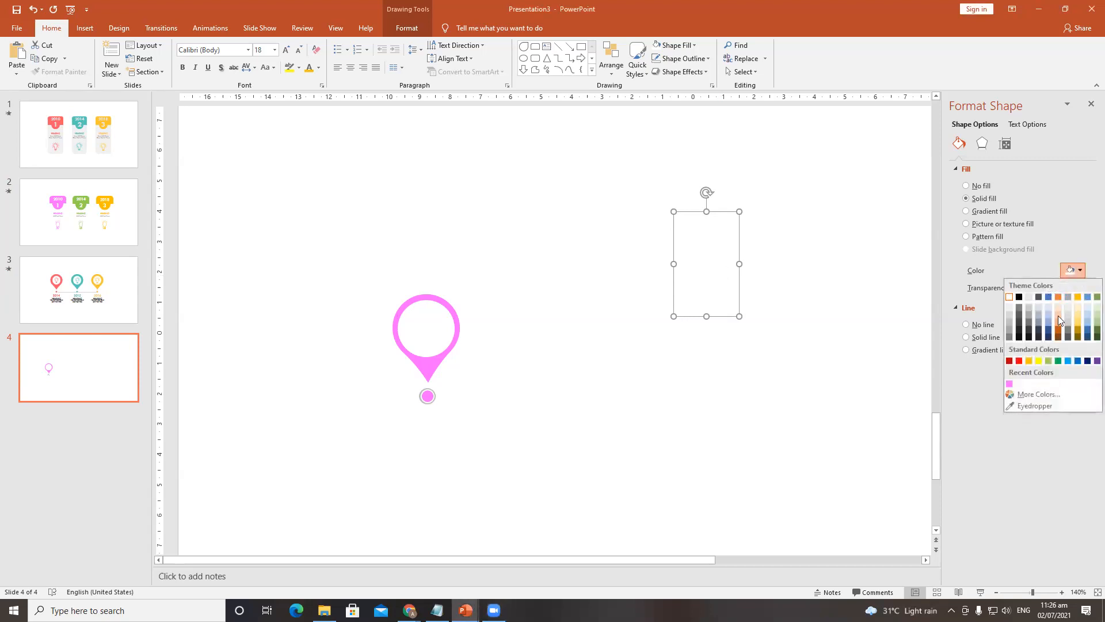
left_click(1008, 384)
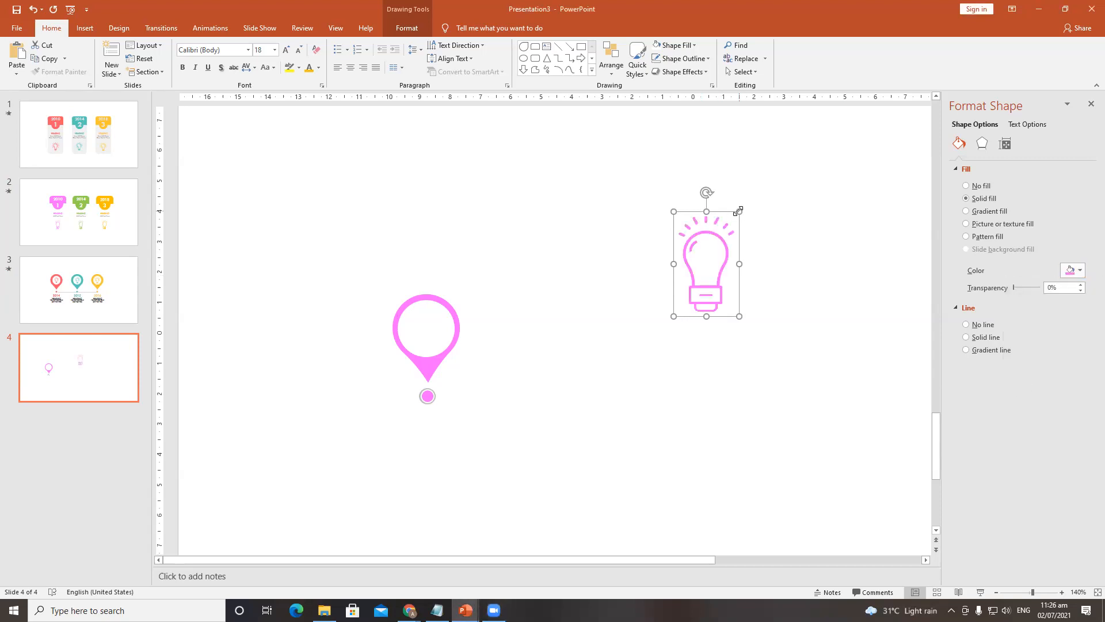
Step: Shrink the lightbulb icon and move it into the pin's white circle, undoing any accidental shift of the circle
left_click_drag(718, 215, 472, 322)
key("ctrl+z")
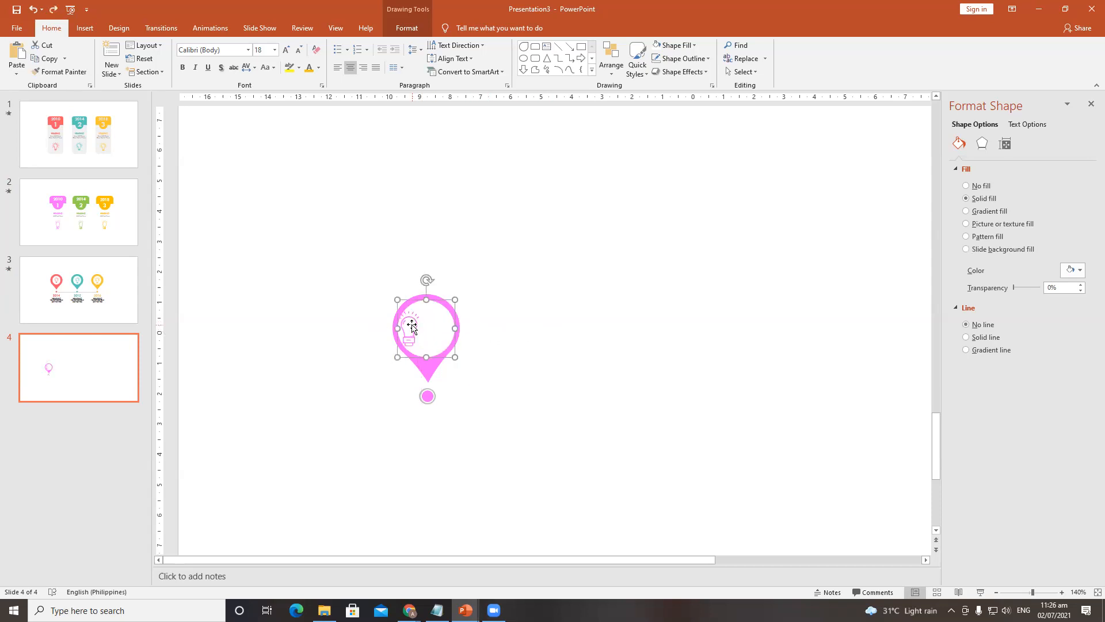
left_click_drag(412, 327, 408, 326)
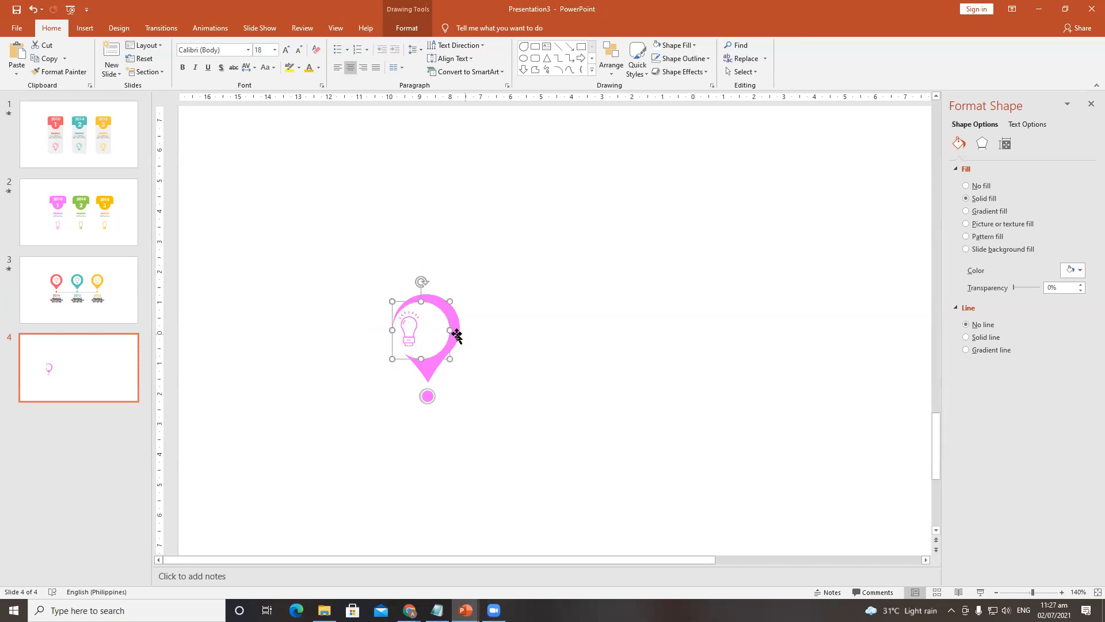
key("ctrl+z")
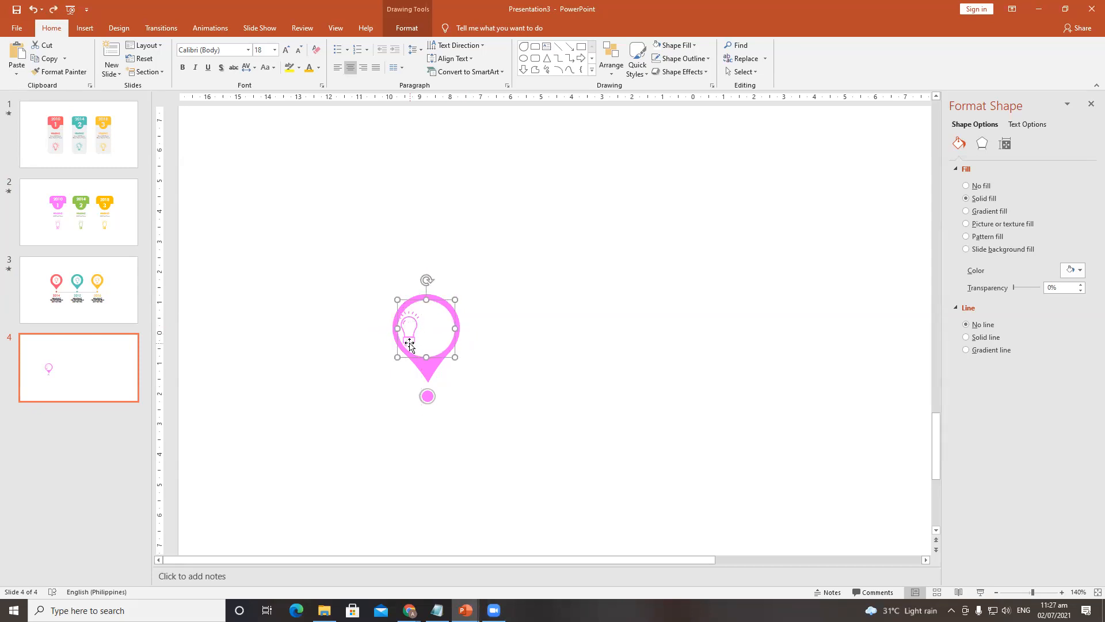
Step: Nudge the lightbulb icon sideways and slightly up to centre it inside the pin's white circle
left_click(409, 344)
key("Right")
key("Right")
key("Right")
key("Right")
key("Right")
key("Right")
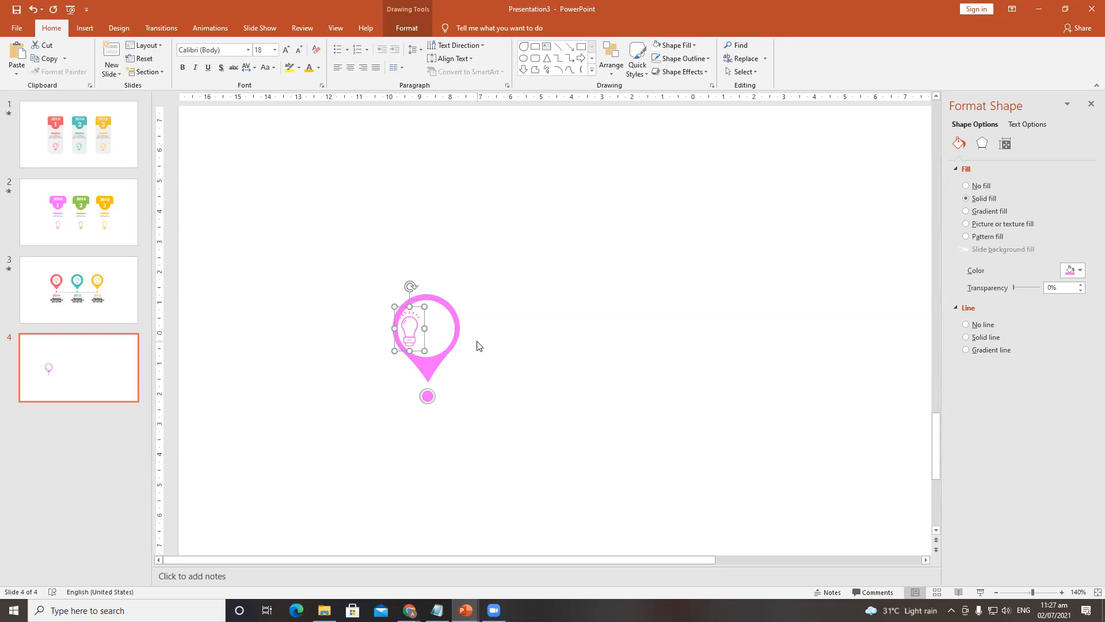
key("Right")
key("Right")
key("Right")
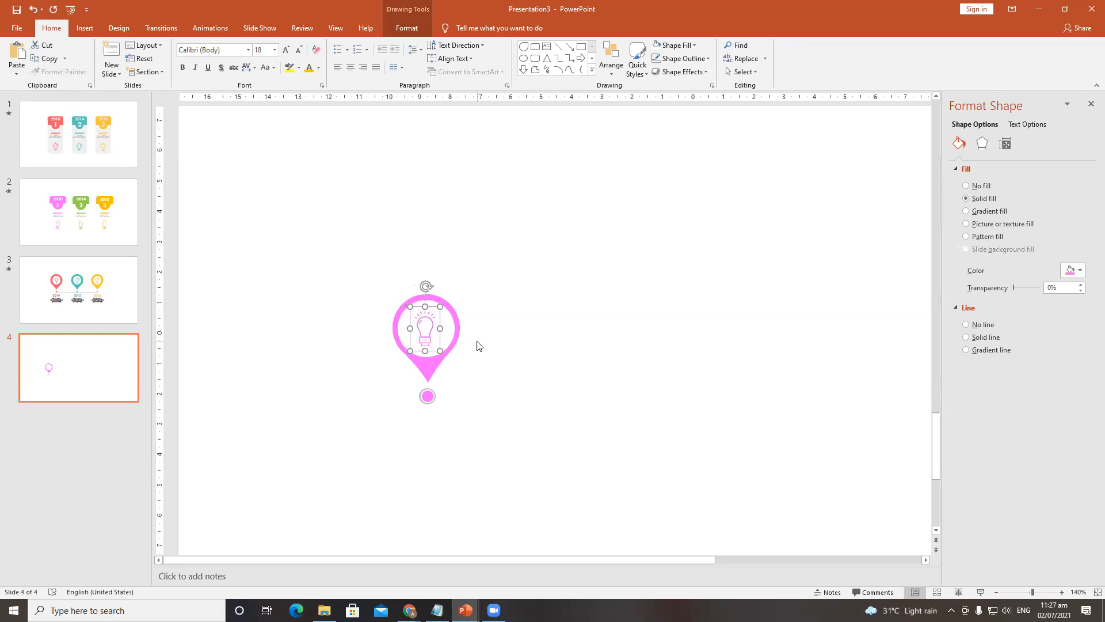
key("Up")
key("Left")
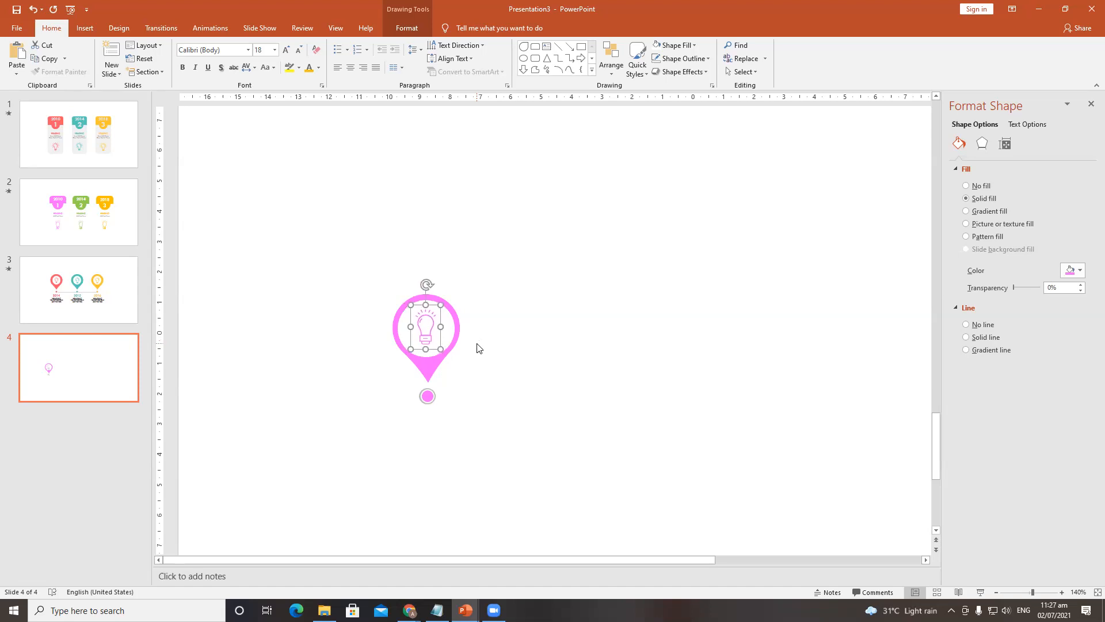
Step: Group the lightbulb icon with the pin-head shapes around it on slide 4
key("Escape")
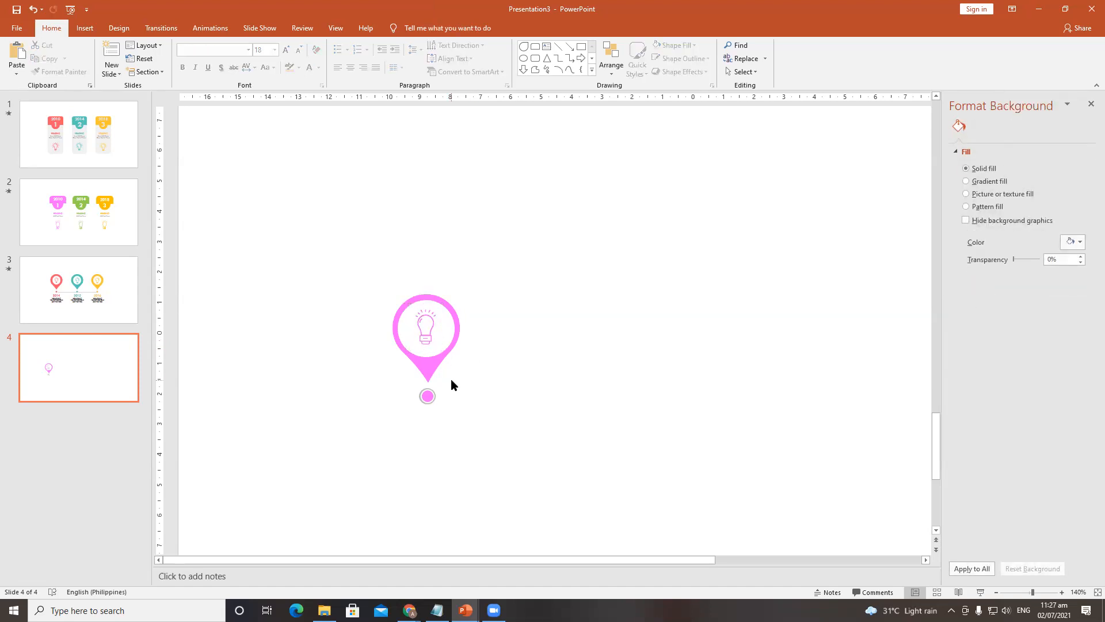
left_click_drag(408, 368, 387, 274)
left_click_drag(481, 377, 380, 277)
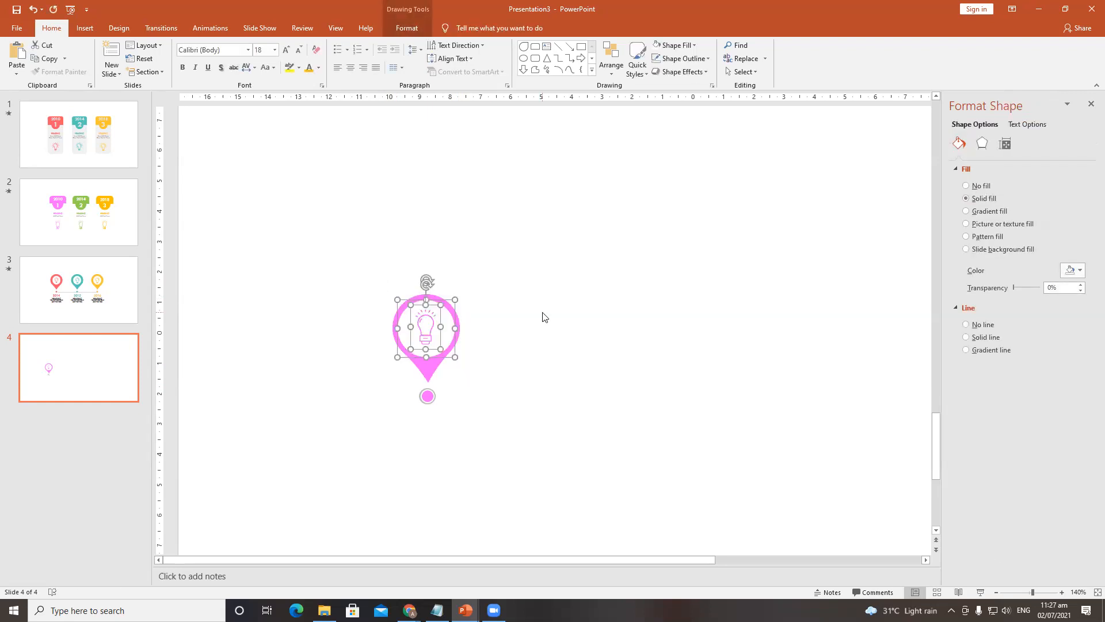
key("ctrl+g")
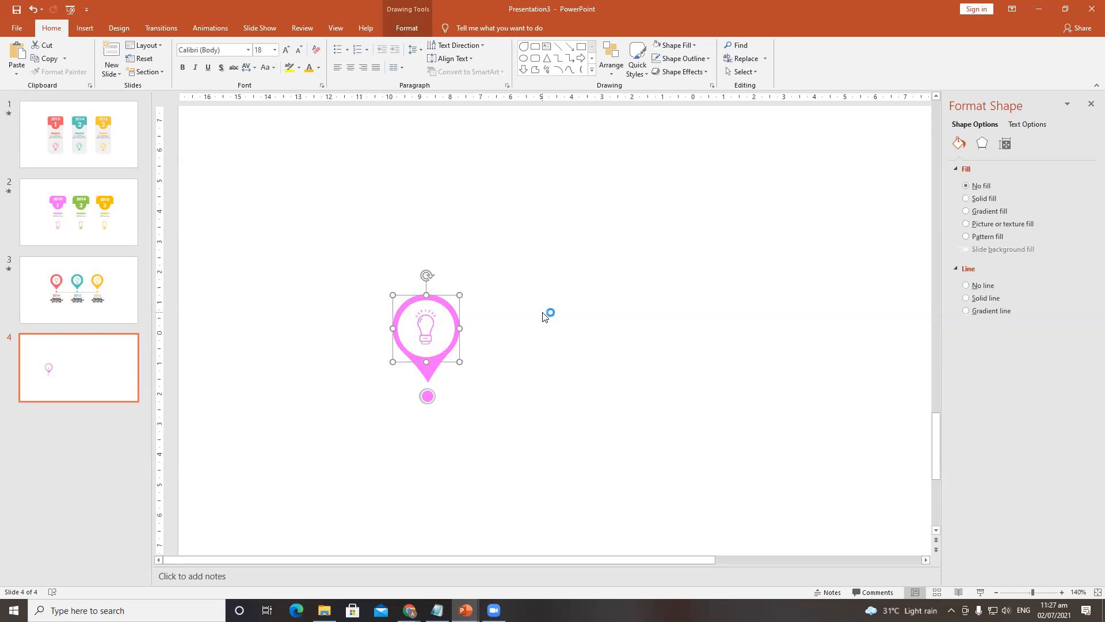
left_click(482, 387)
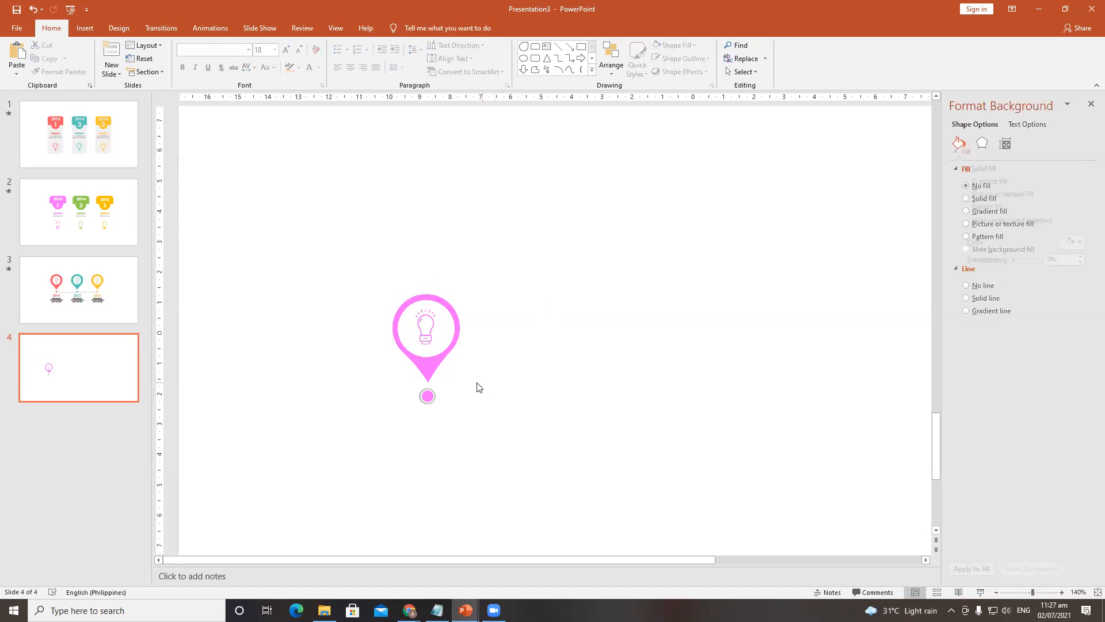
Step: Check the connector on slide 3, and draw a horizontal line about 3.4 cm long on slide 4, extending right from the small dot
left_click(127, 318)
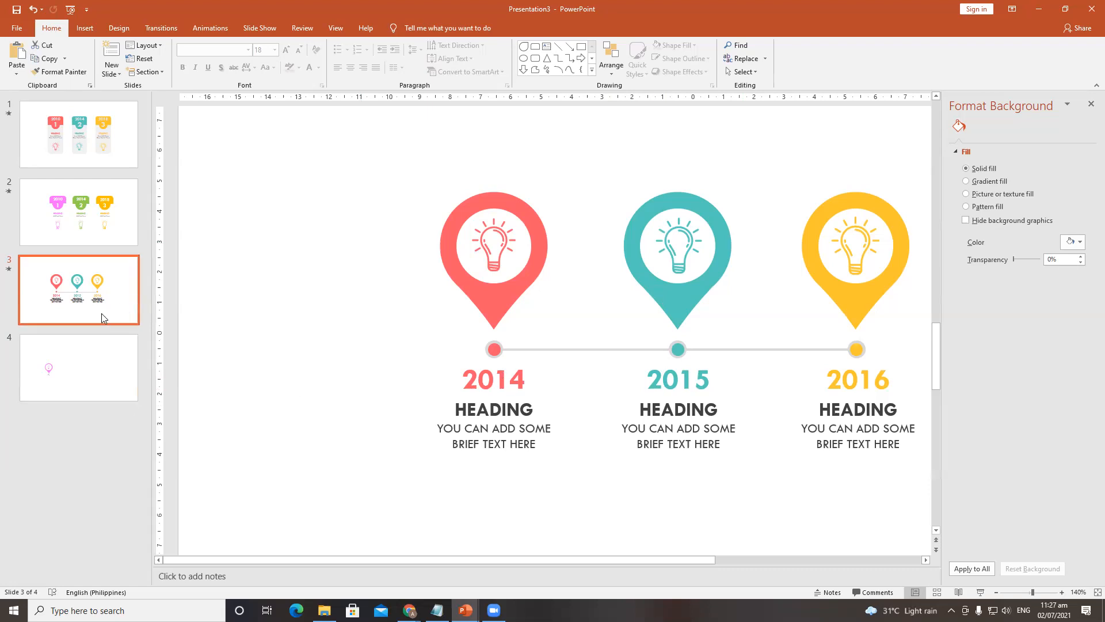
left_click(106, 362)
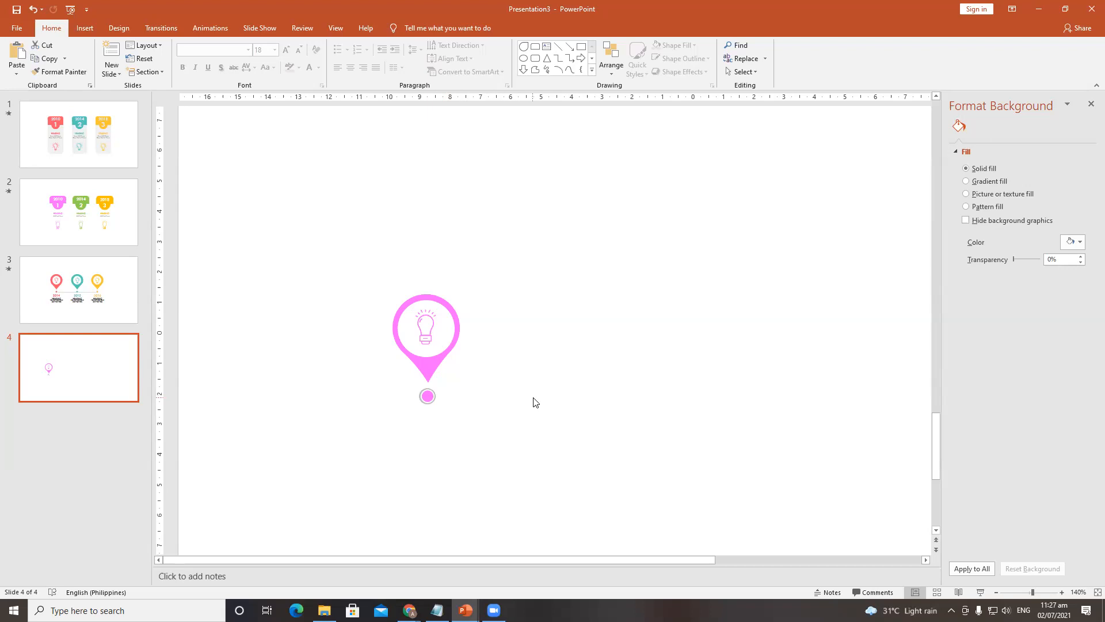
left_click(559, 48)
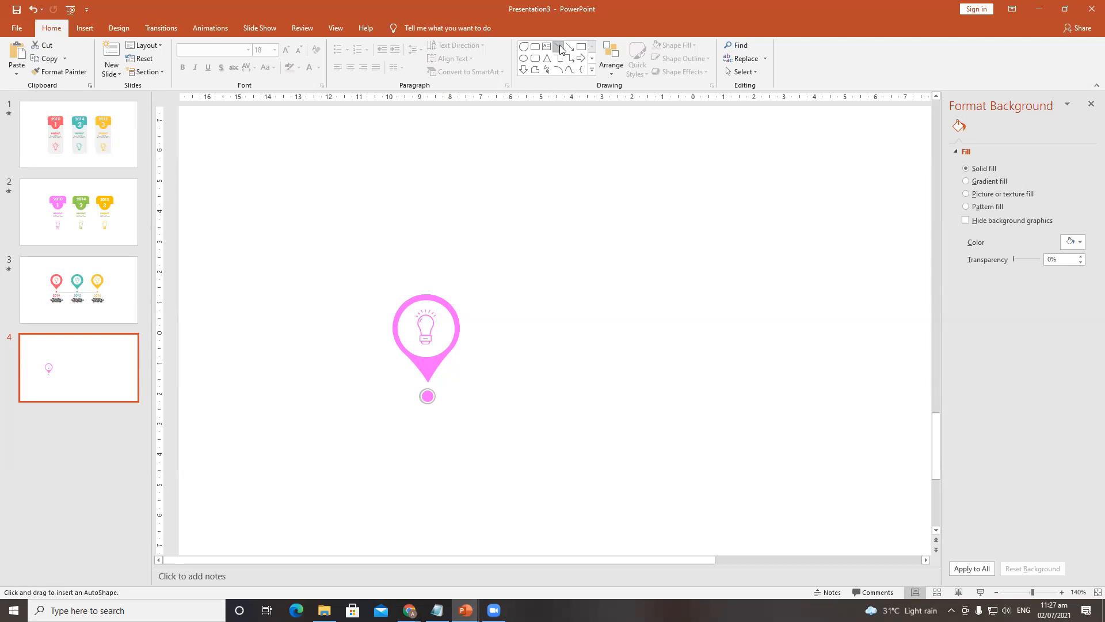
left_click_drag(436, 396, 536, 396)
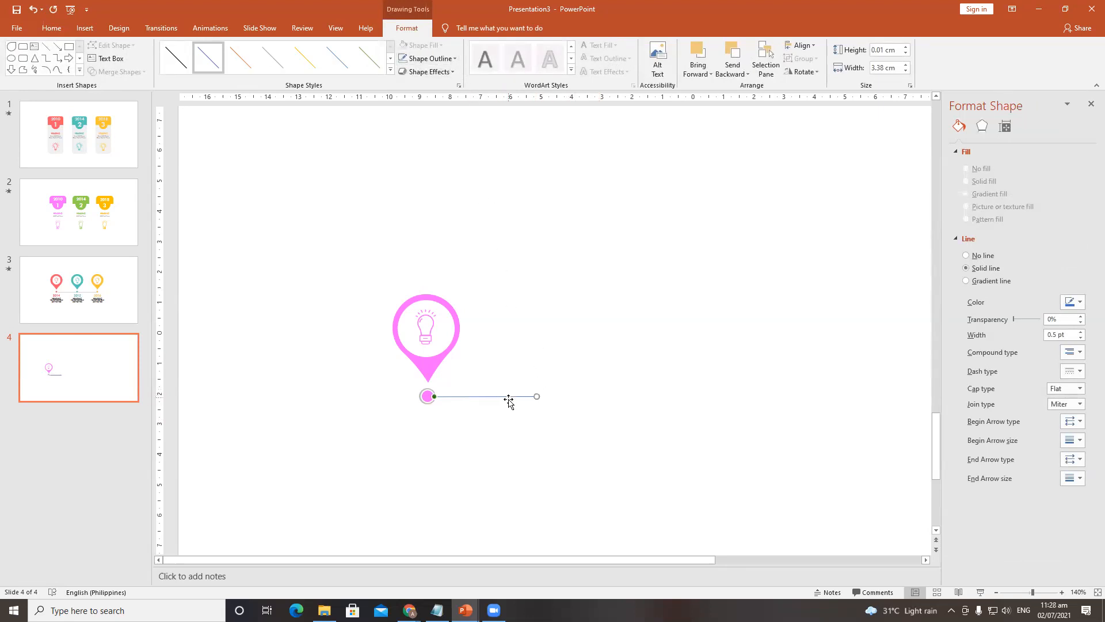
Step: Set the connector line's weight to 1½ pt and recolour it with a light grey theme shade
left_click(452, 59)
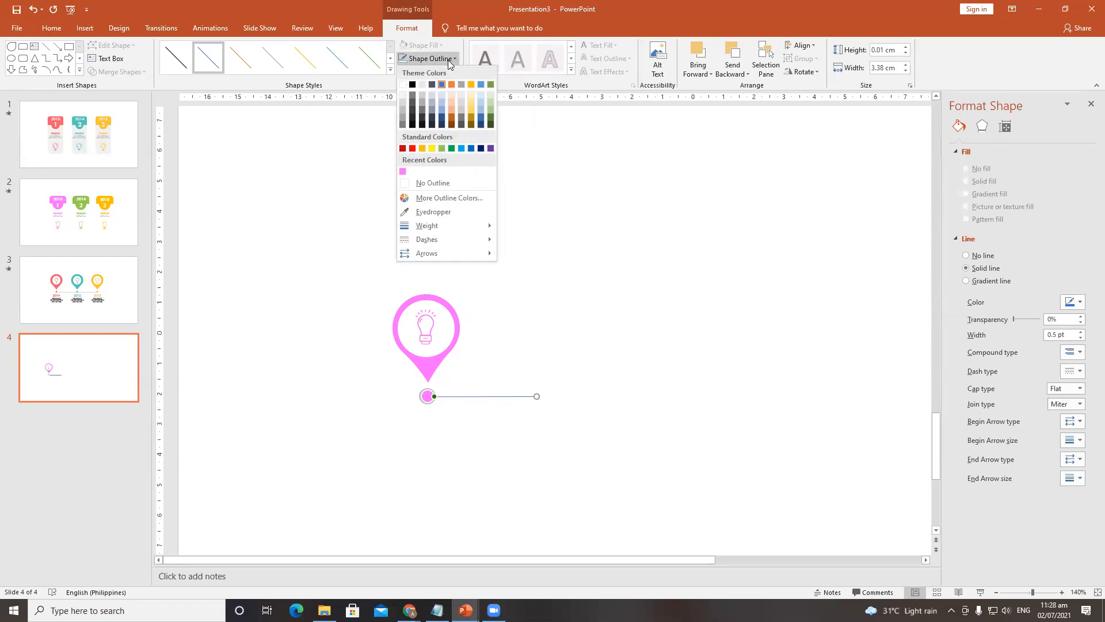
mouse_move(444, 230)
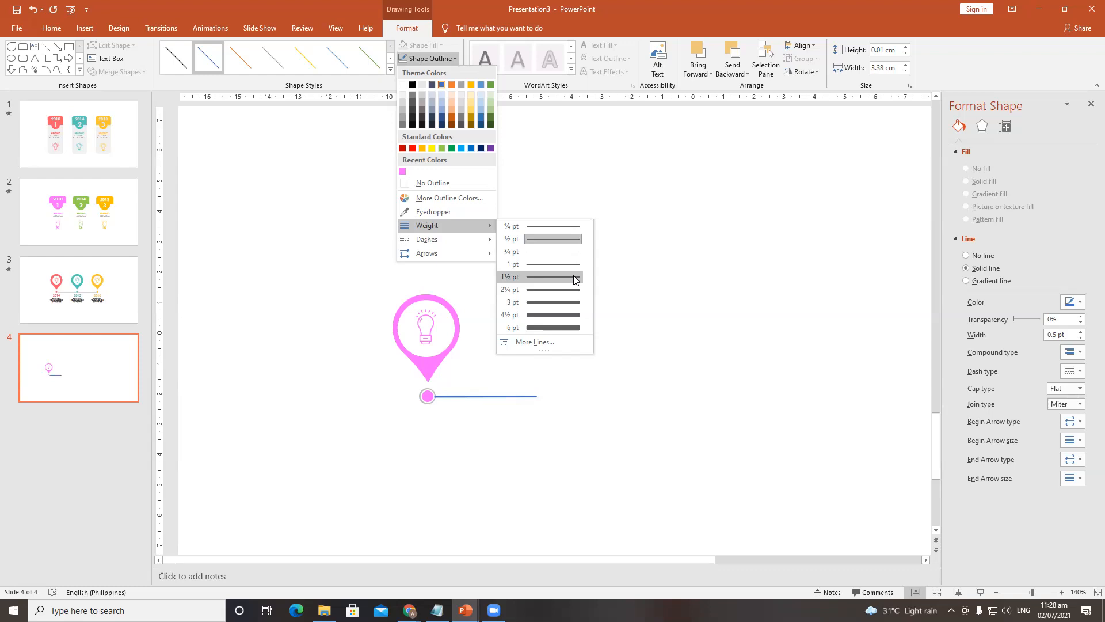
left_click(574, 276)
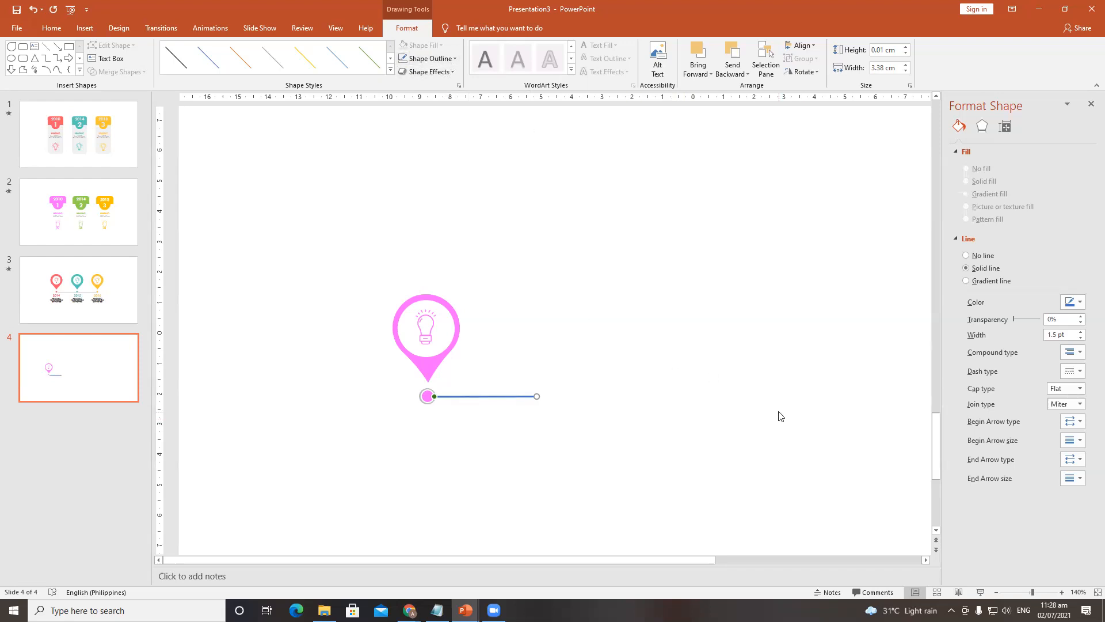
left_click(1081, 302)
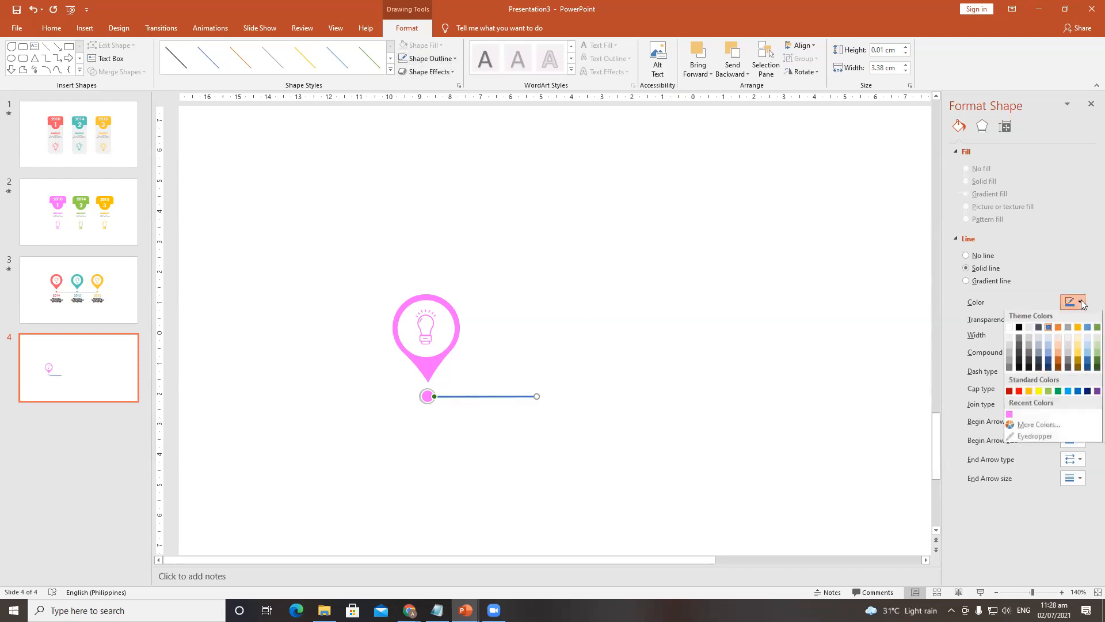
left_click(1008, 355)
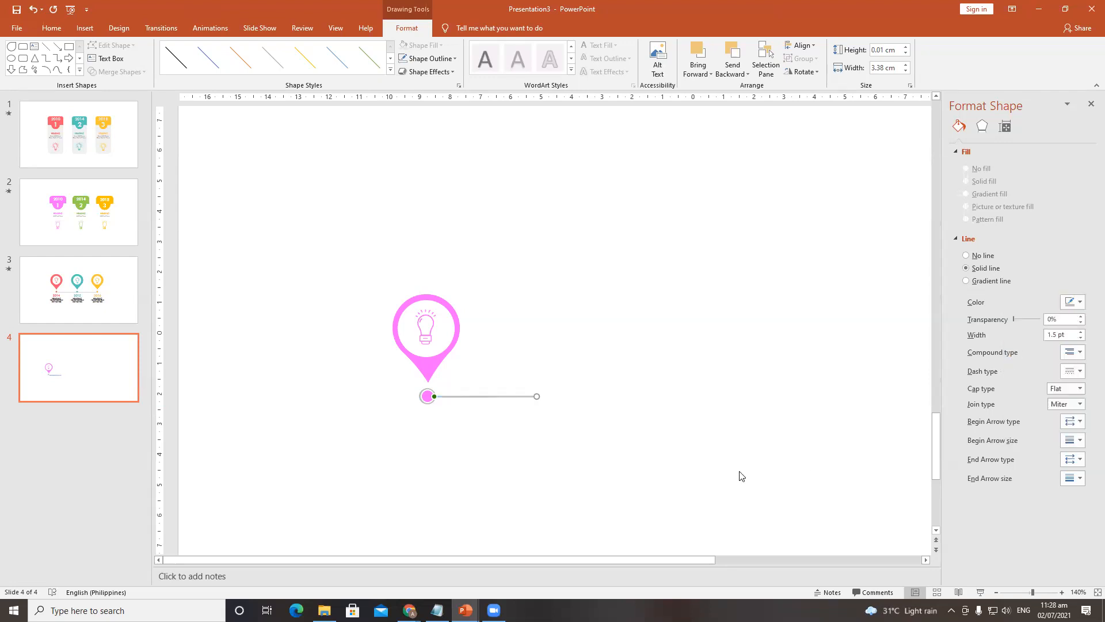
left_click(616, 423)
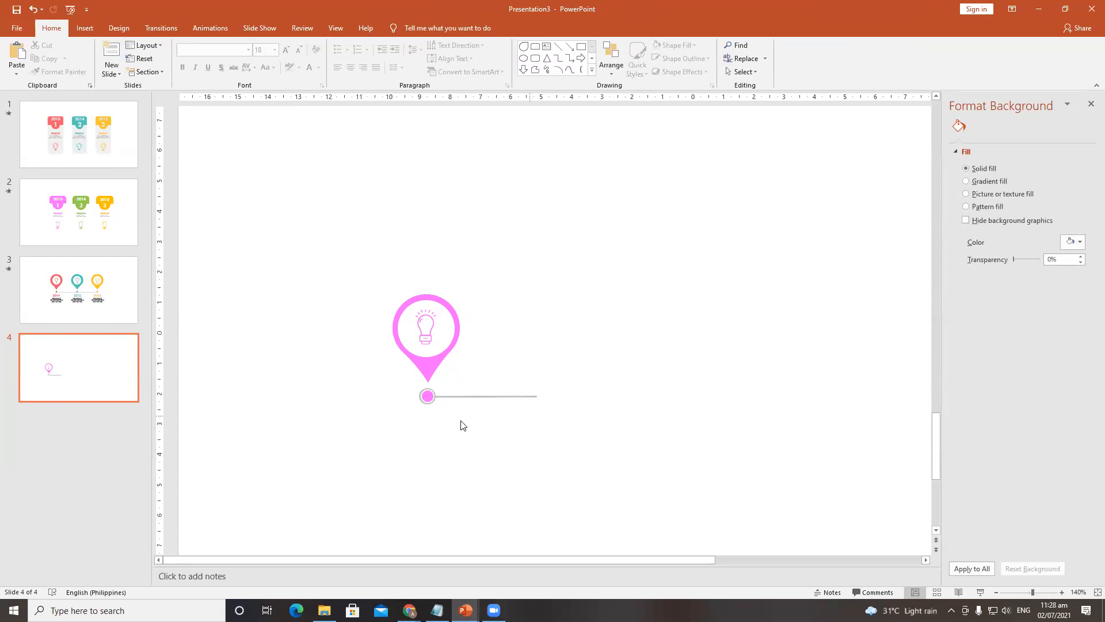
Step: Examine up close how the grey connector line meets the pink dot beneath the pin
left_click(1061, 592)
left_click(1061, 592)
left_click(1062, 591)
left_click(1061, 592)
left_click(1061, 592)
left_click(1062, 592)
left_click_drag(702, 561, 414, 552)
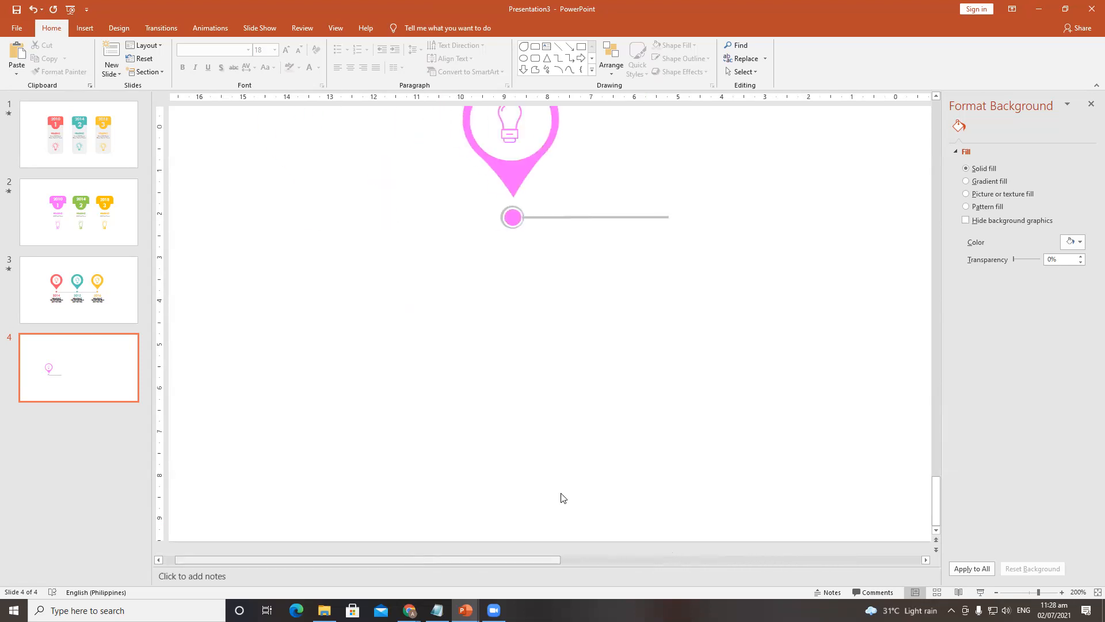
scroll(634, 451, "up", 3)
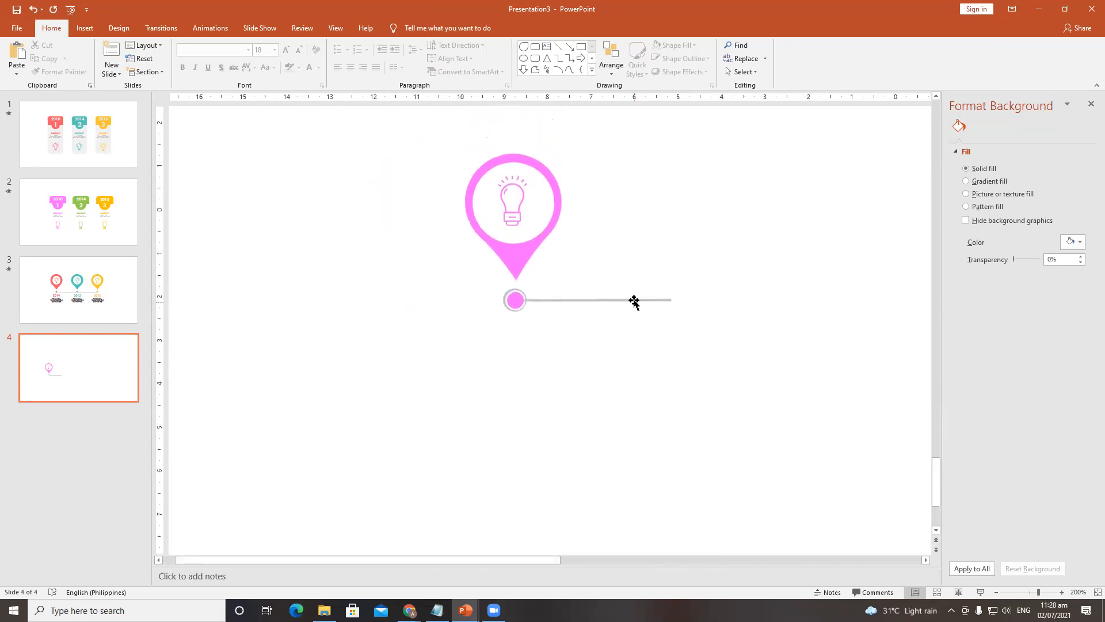
left_click(634, 300)
left_click(642, 346)
left_click(515, 303)
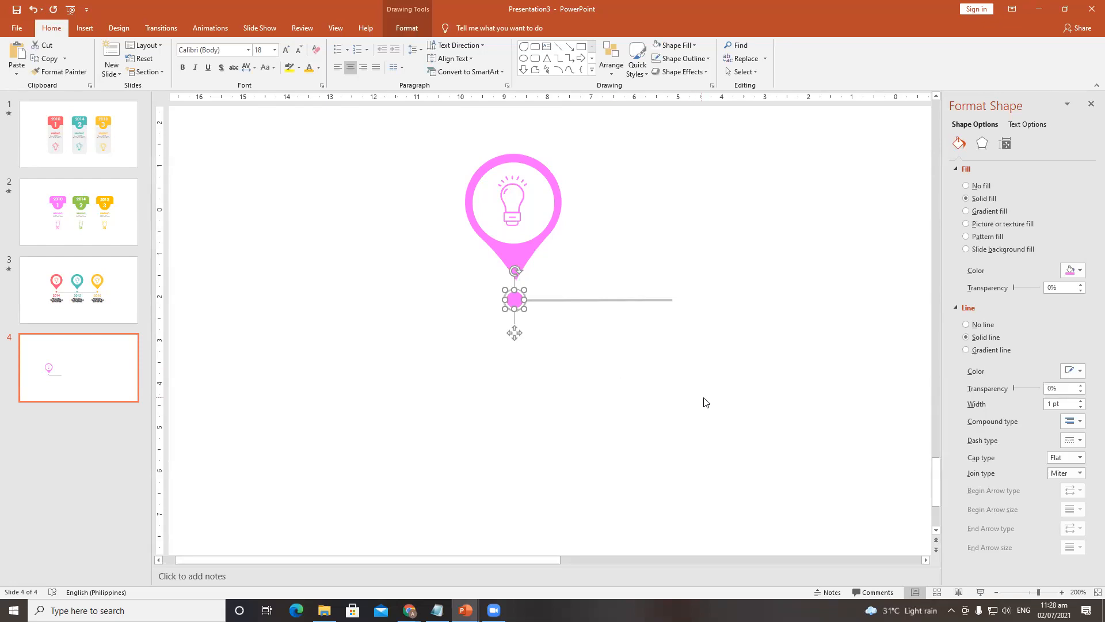
left_click(753, 396)
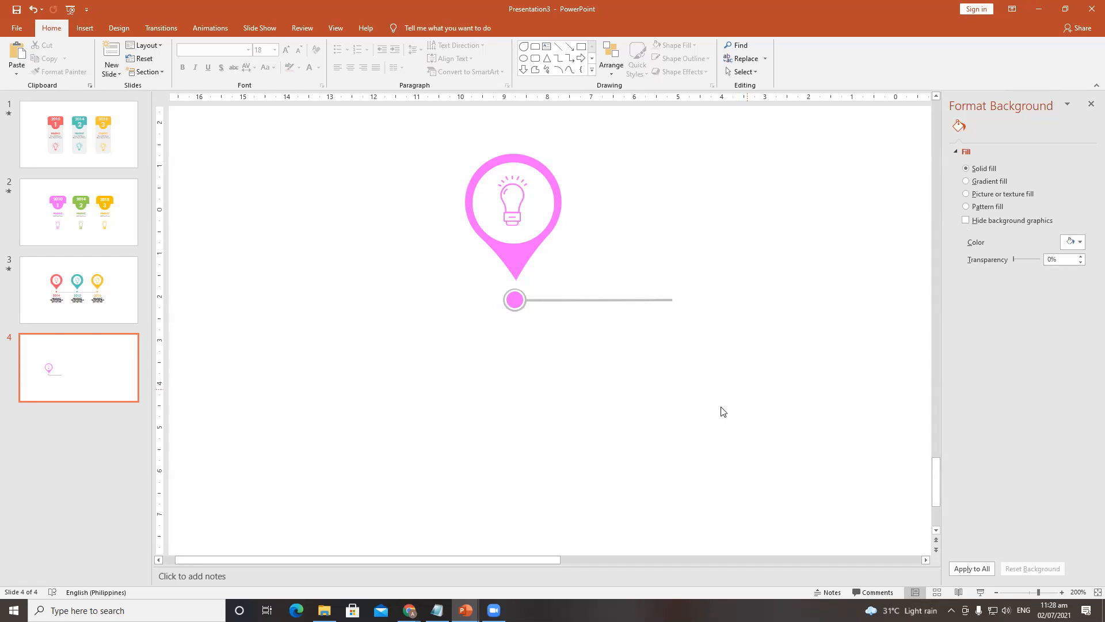
left_click_drag(516, 557, 604, 558)
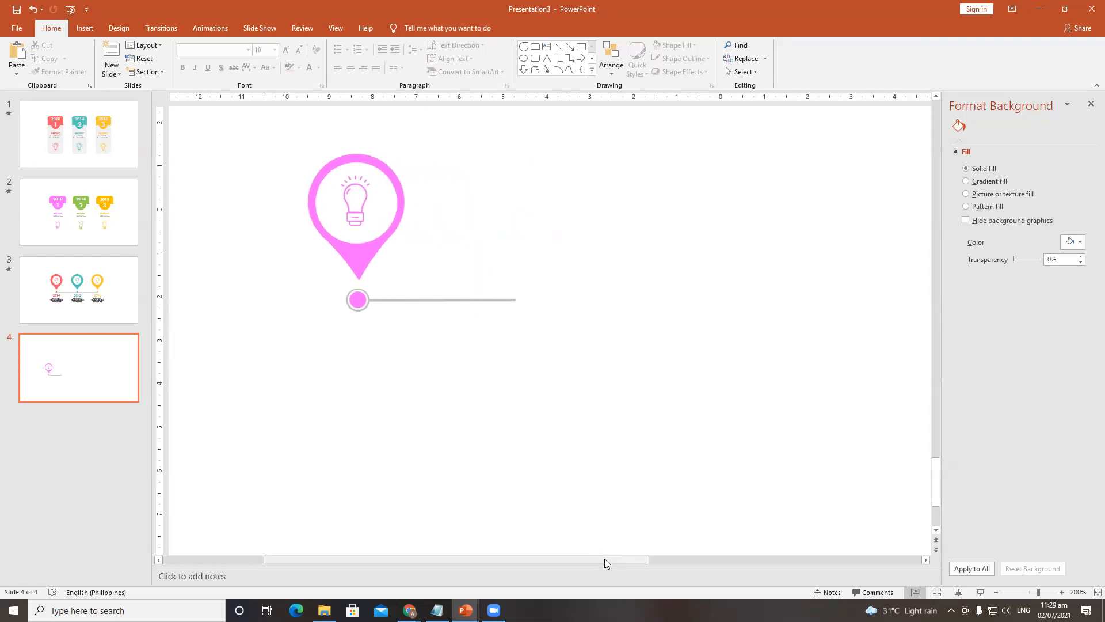